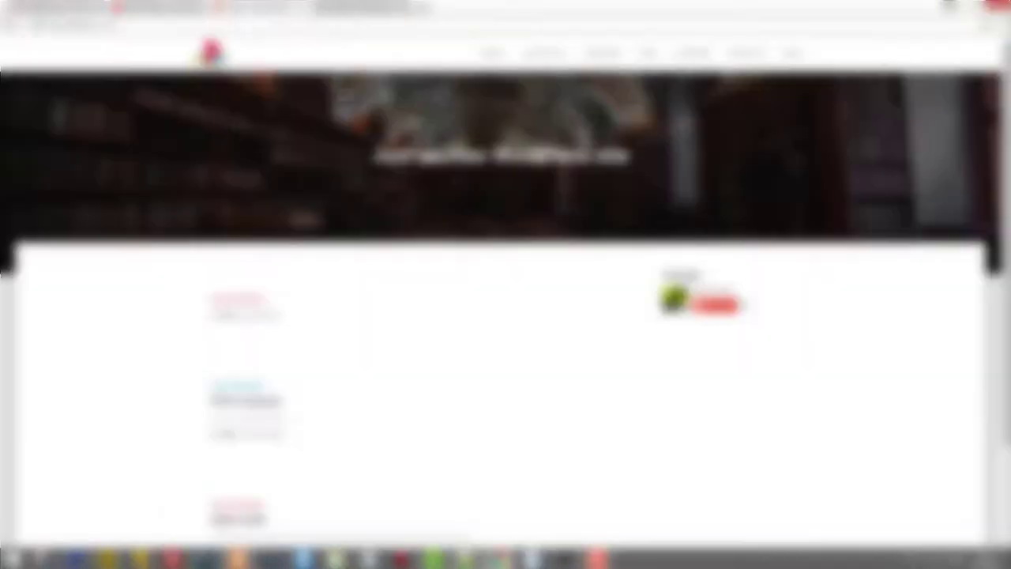
Browse HostGator's shared Web Hosting plans, then its WordPress Cloud Hosting plans
left_click_drag(61, 26, 120, 35)
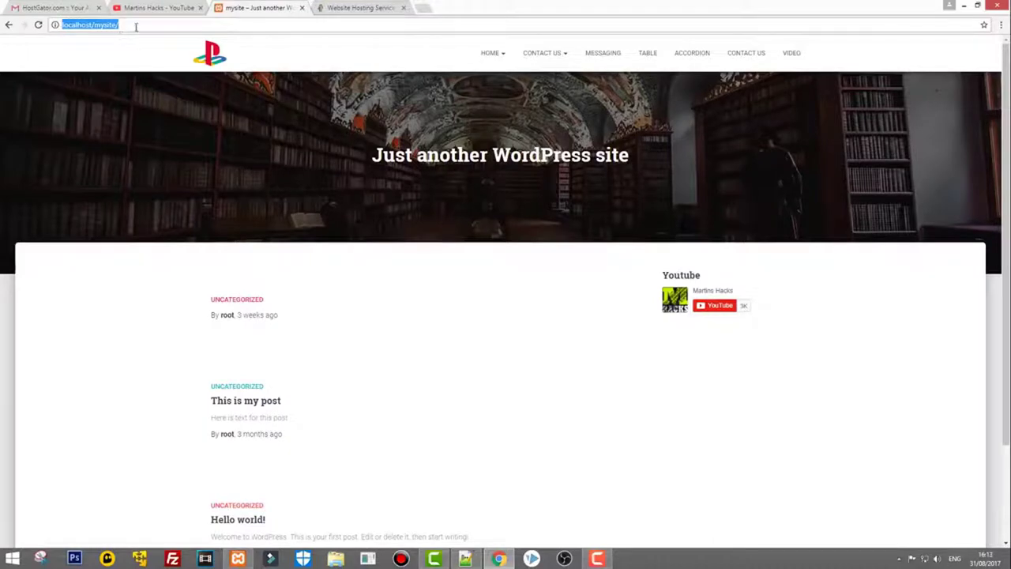
left_click(339, 8)
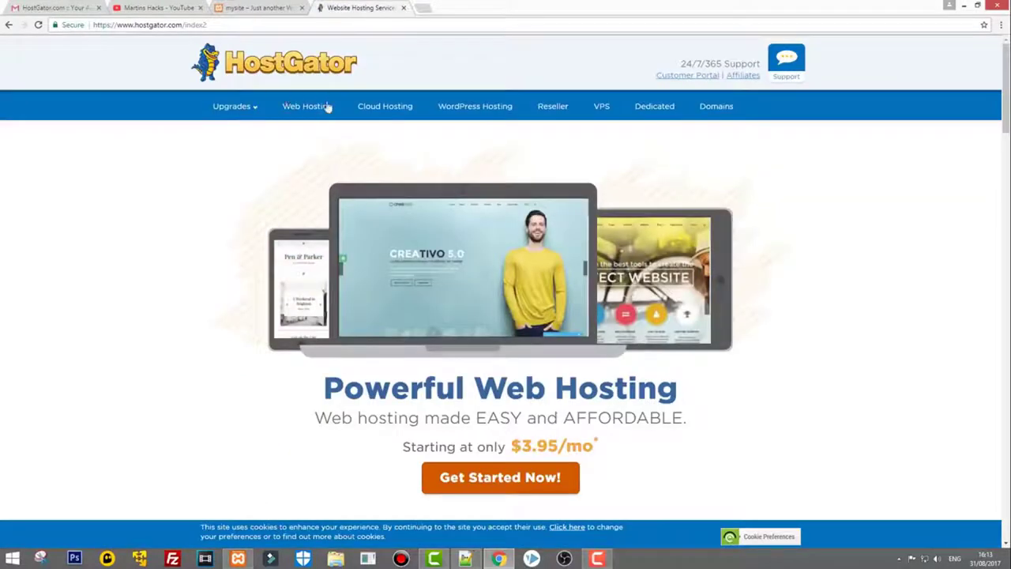
left_click(321, 107)
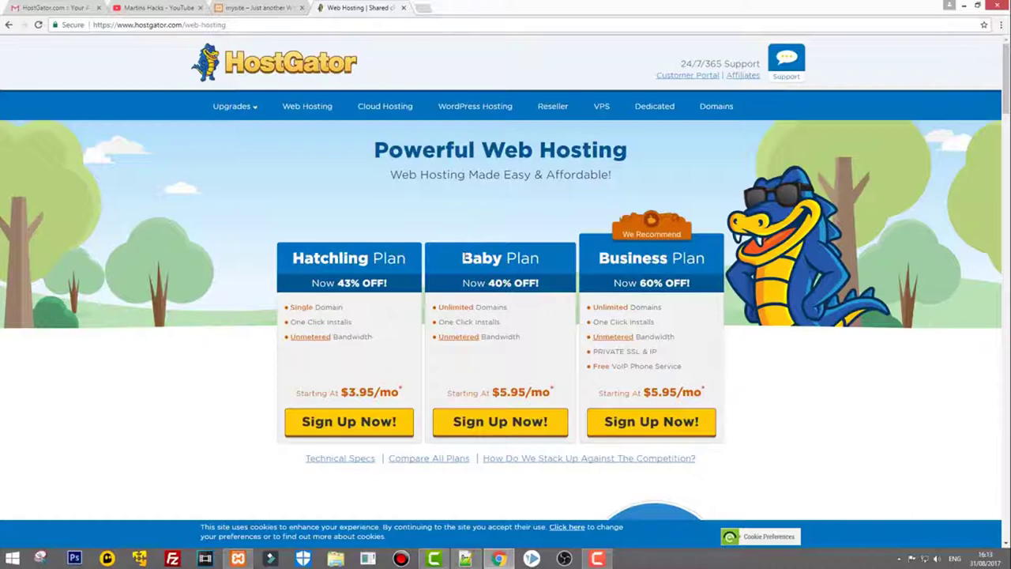
left_click(475, 108)
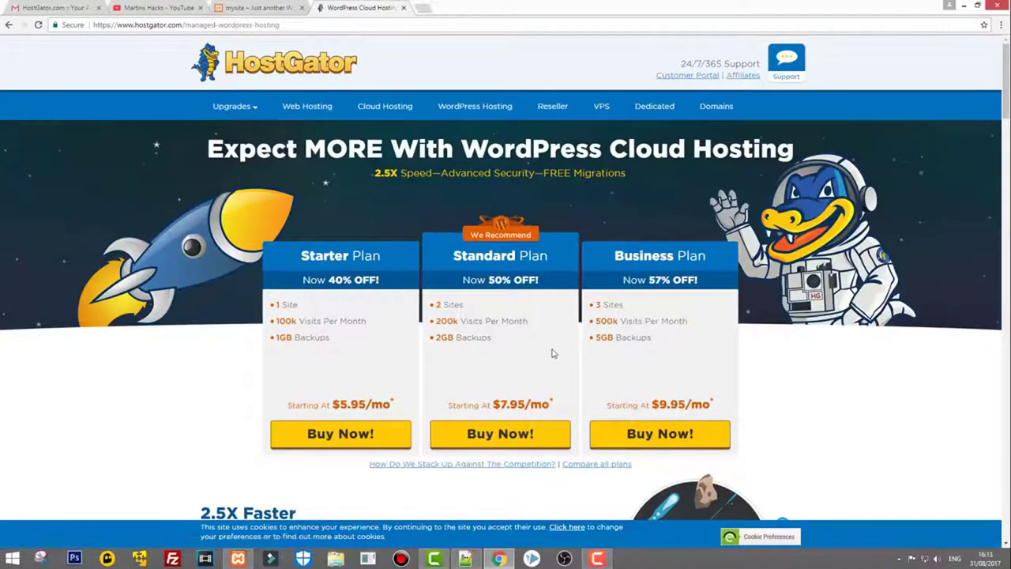
Highlight the Business, Standard (2 Sites) and Starter (1 Site) allowances, then the Baby Plan's Unlimited Domains
left_click_drag(597, 303, 632, 309)
left_click_drag(454, 304, 436, 305)
left_click_drag(306, 305, 267, 305)
left_click(307, 106)
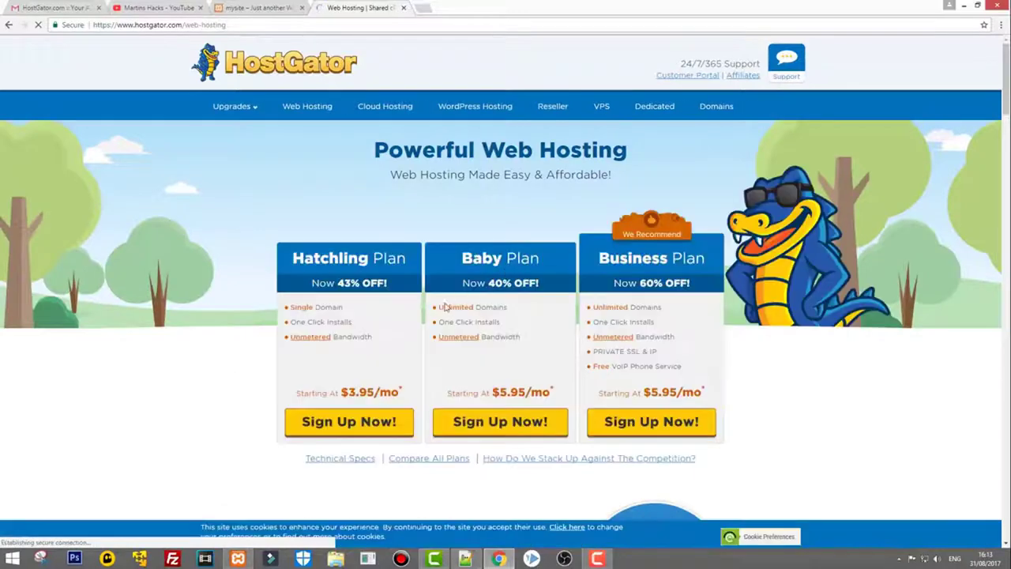
left_click_drag(440, 307, 515, 308)
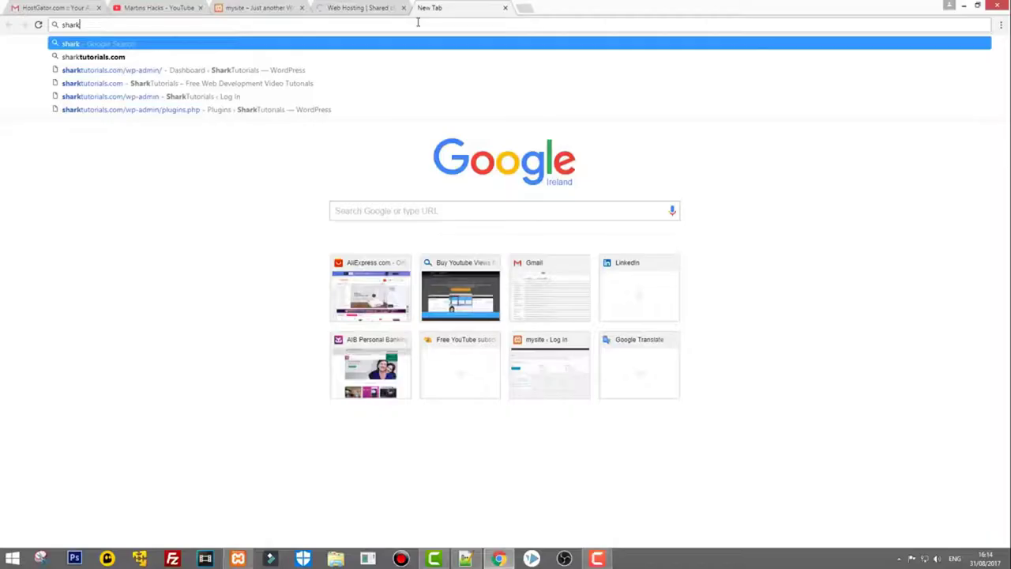
Open the SharkTutorials home page from a sharktutorials.com search, then return to the local mysite tab
left_click(338, 57)
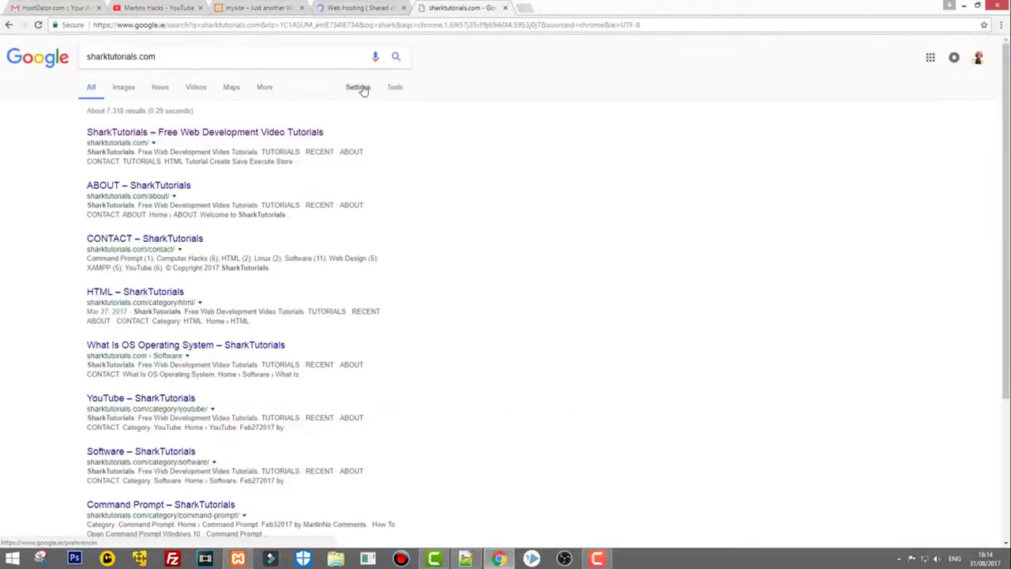
left_click(91, 132)
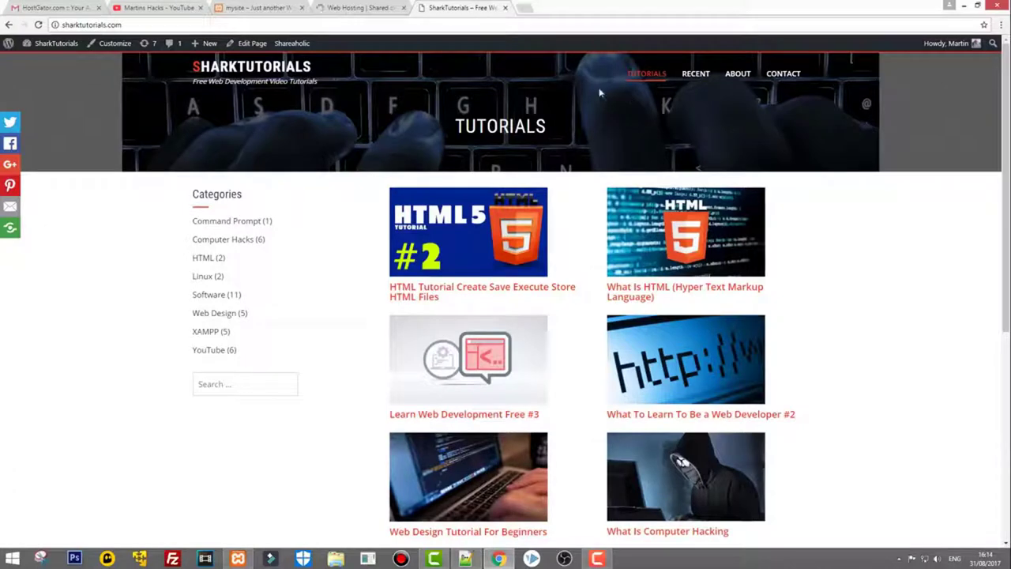
left_click(252, 10)
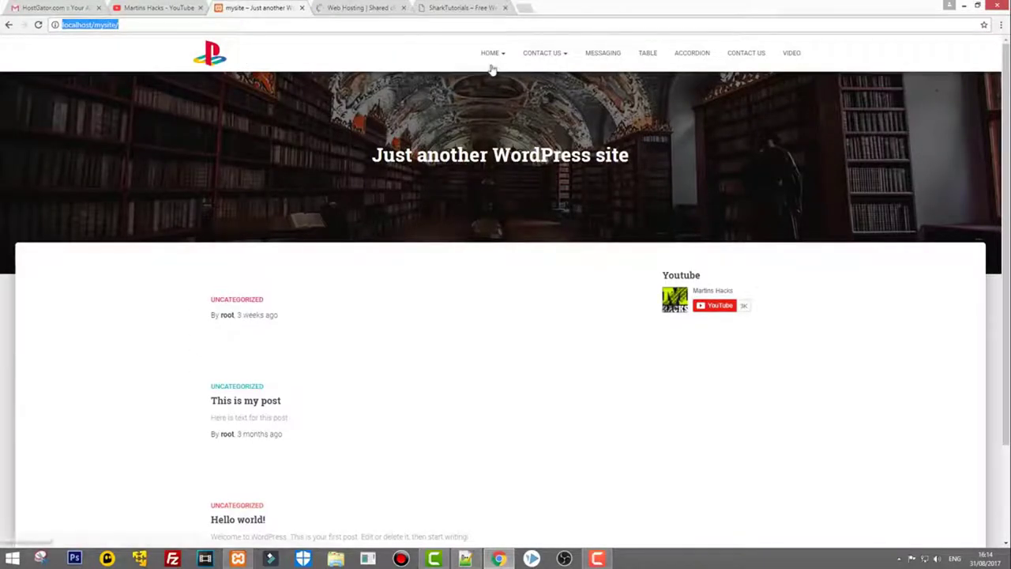
Visit the local site's Messaging, Table and Accordion pages, then return to the HostGator hosting plans
left_click(610, 61)
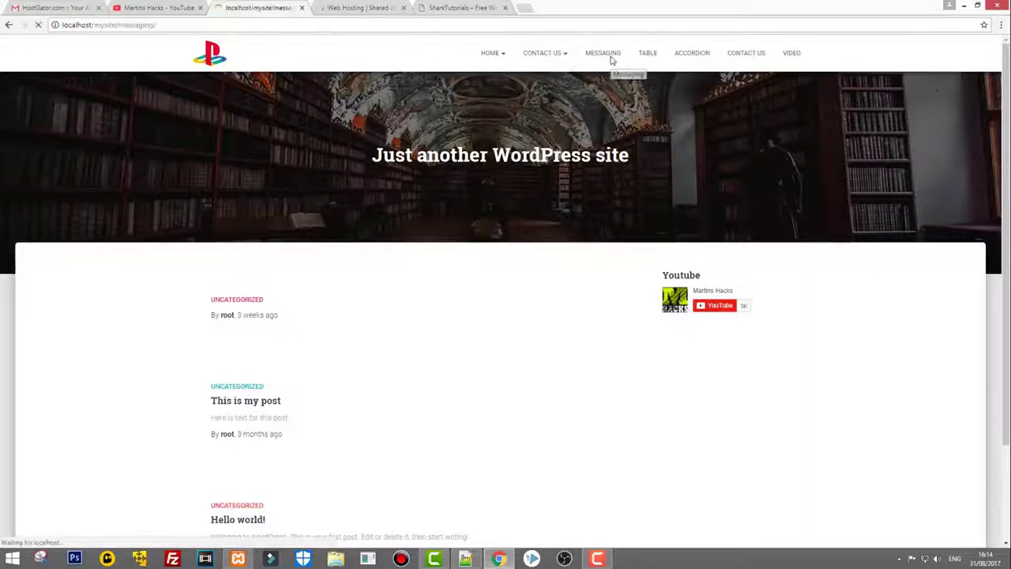
left_click(649, 56)
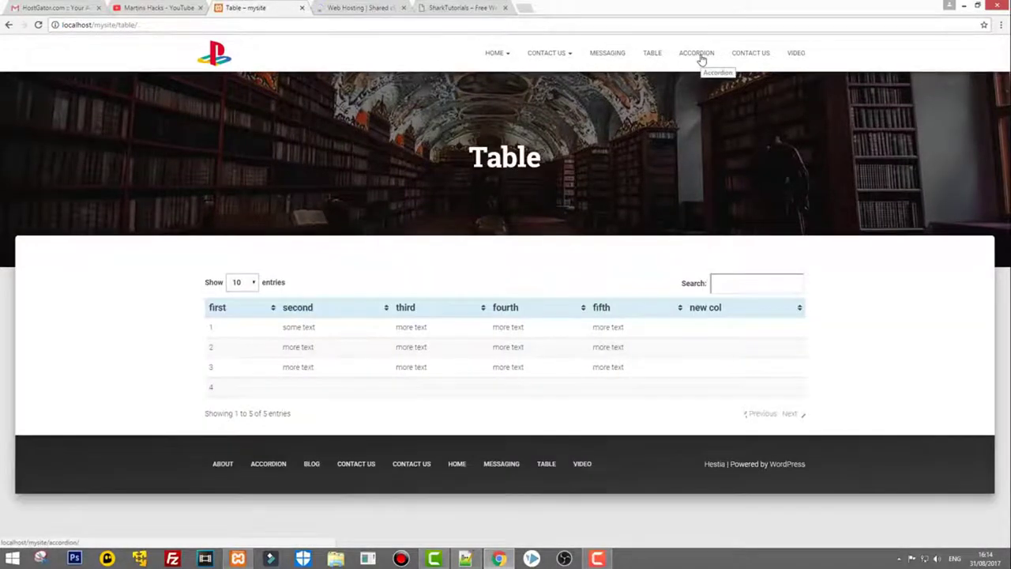
left_click(699, 57)
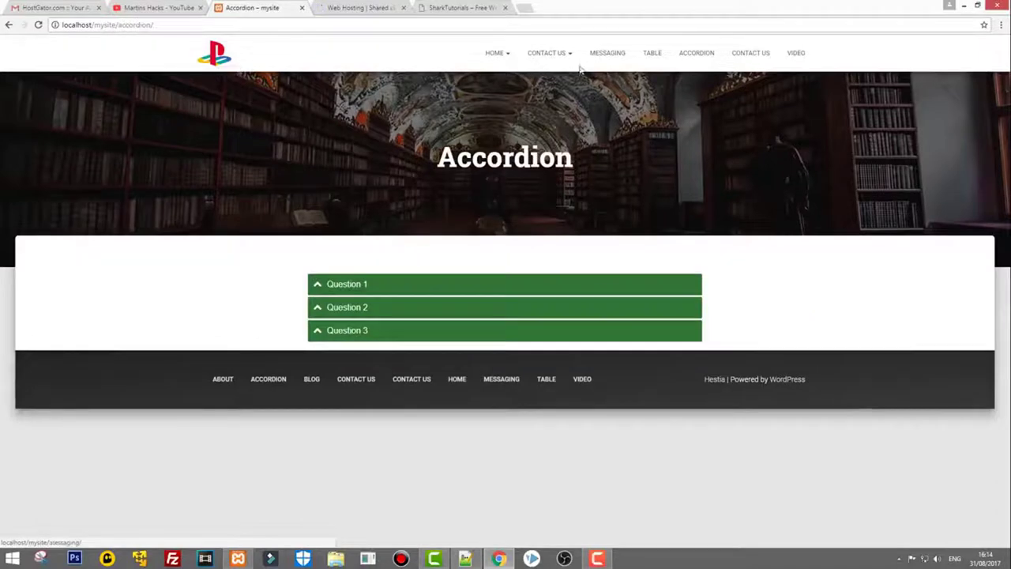
left_click(399, 17)
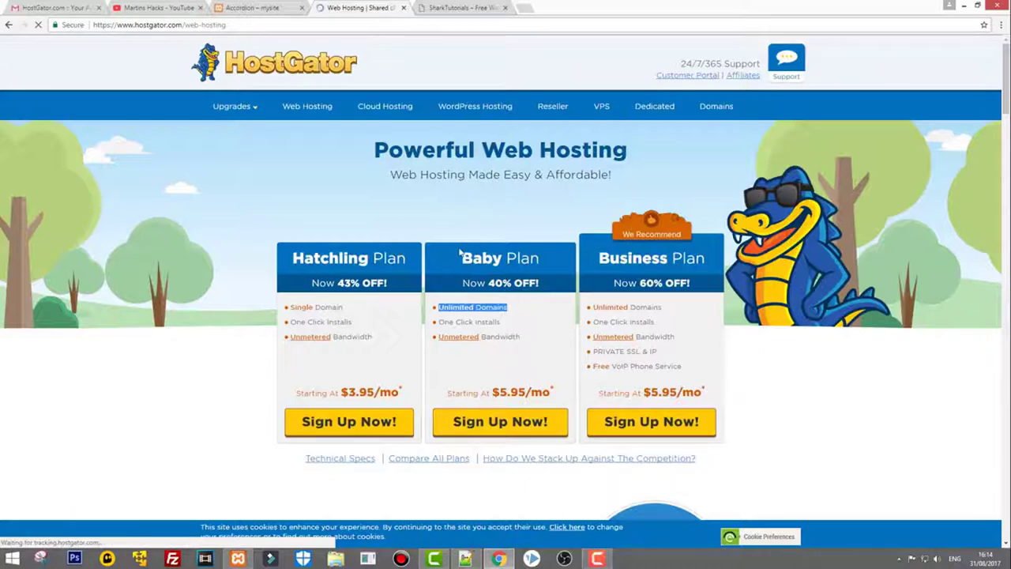
Open the HostGator account-info email and point out its password and nameserver details
left_click(53, 7)
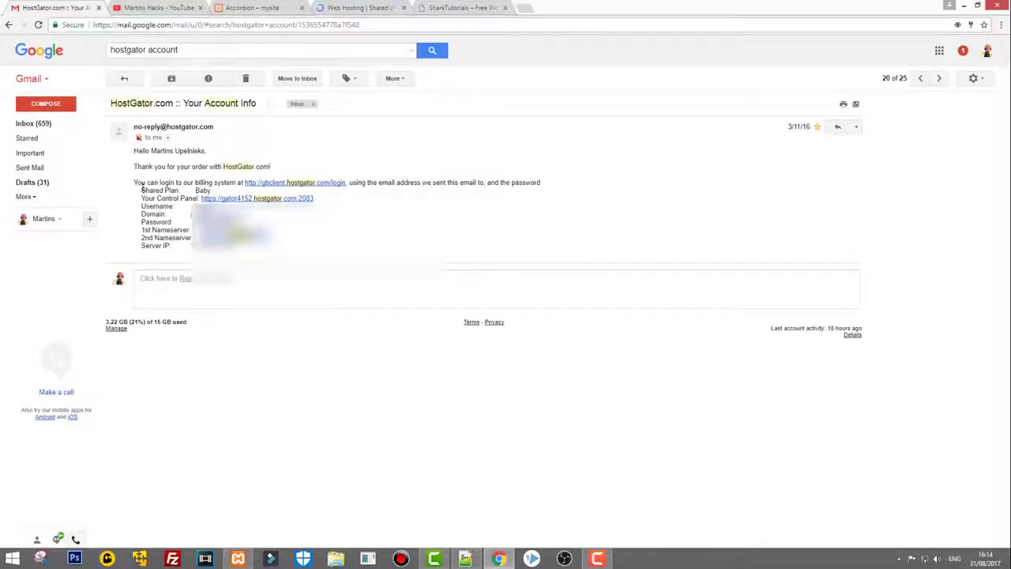
left_click_drag(143, 228, 143, 237)
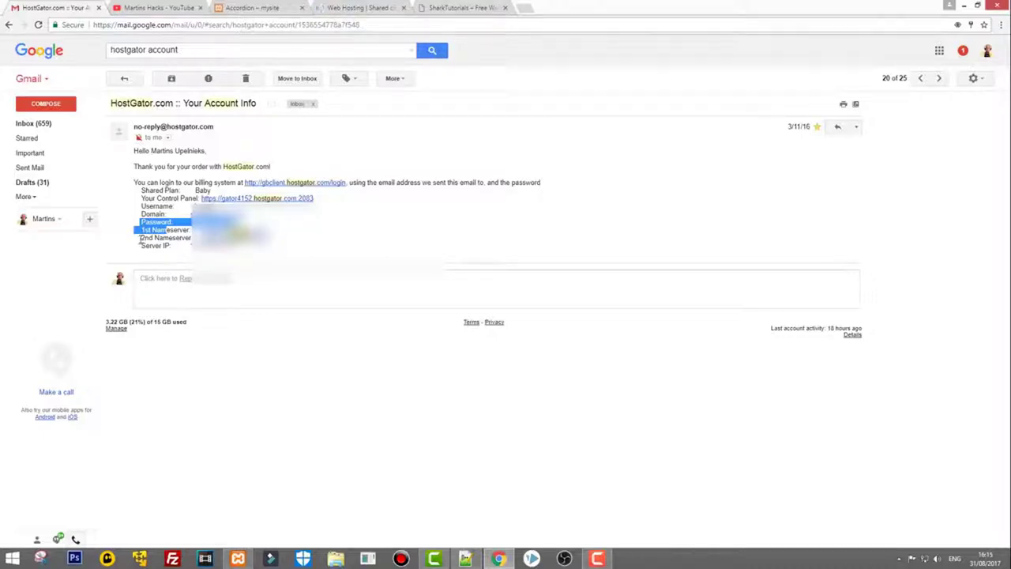
left_click_drag(139, 238, 153, 238)
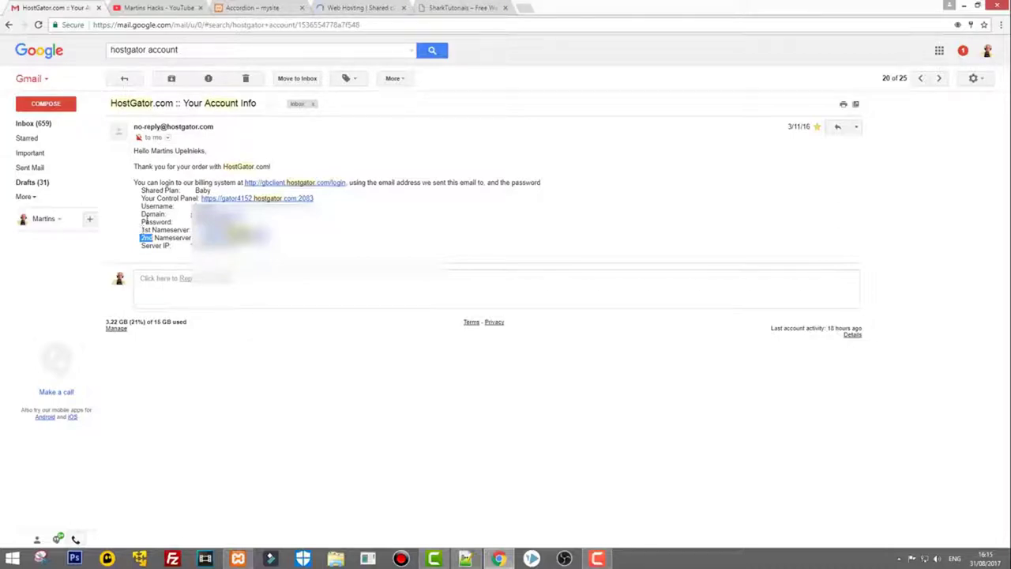
Open the email's Your Control Panel address as a cPanel login page
left_click(250, 8)
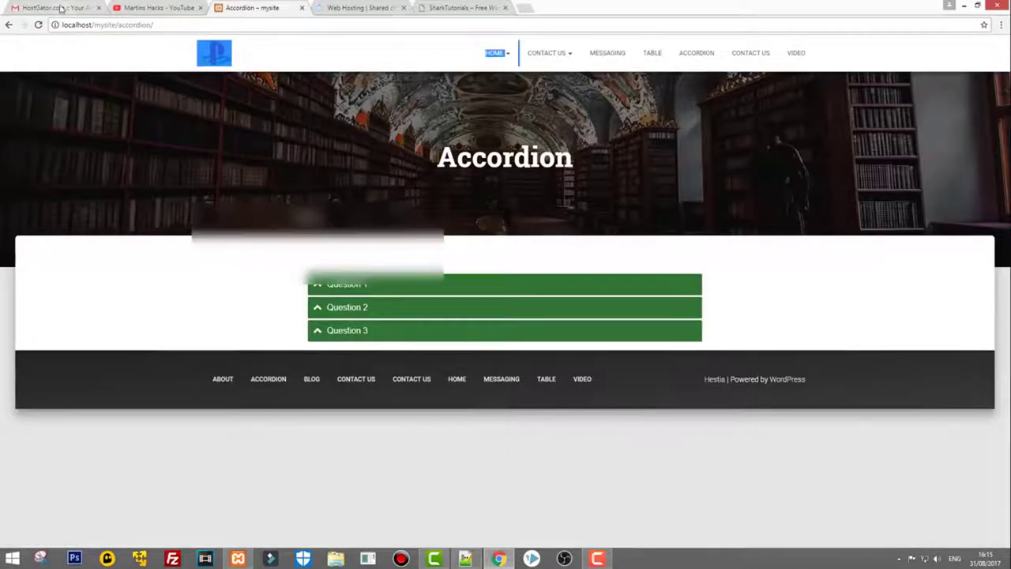
left_click(57, 8)
left_click_drag(139, 192, 330, 202)
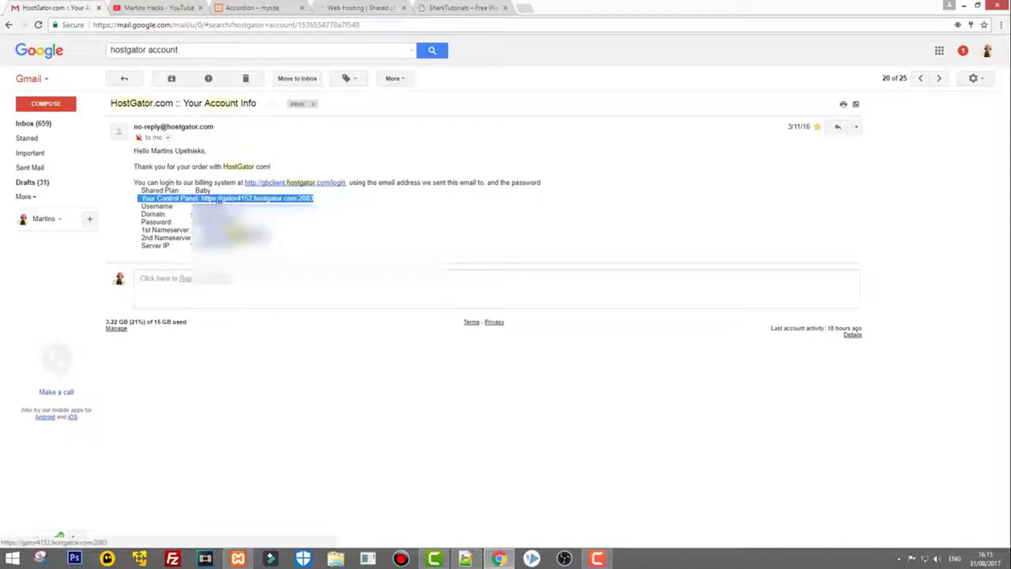
left_click(218, 200)
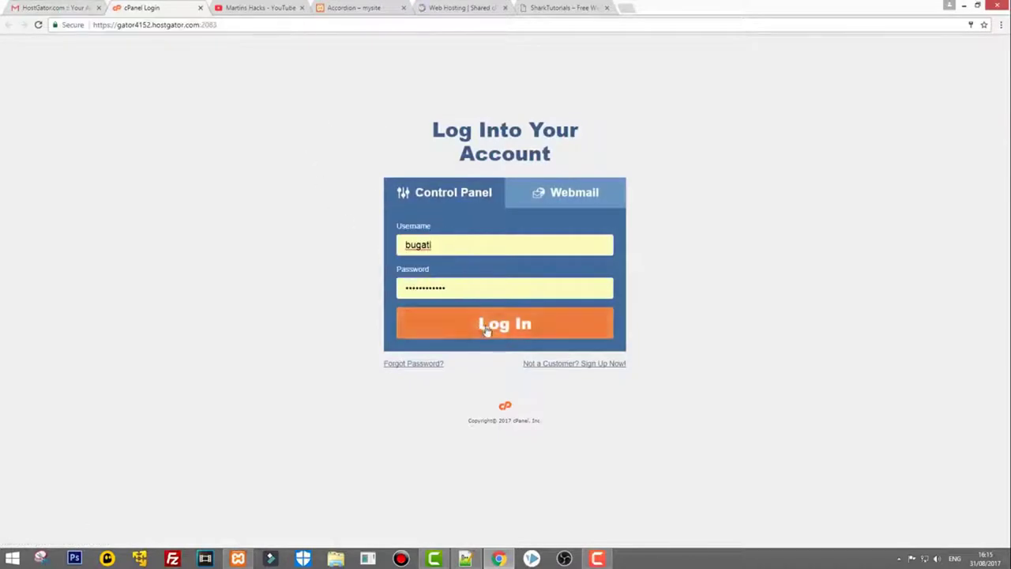
Log in to HostGator cPanel, then close the leftover login and YouTube tabs to reach the Accordion page
left_click(486, 330)
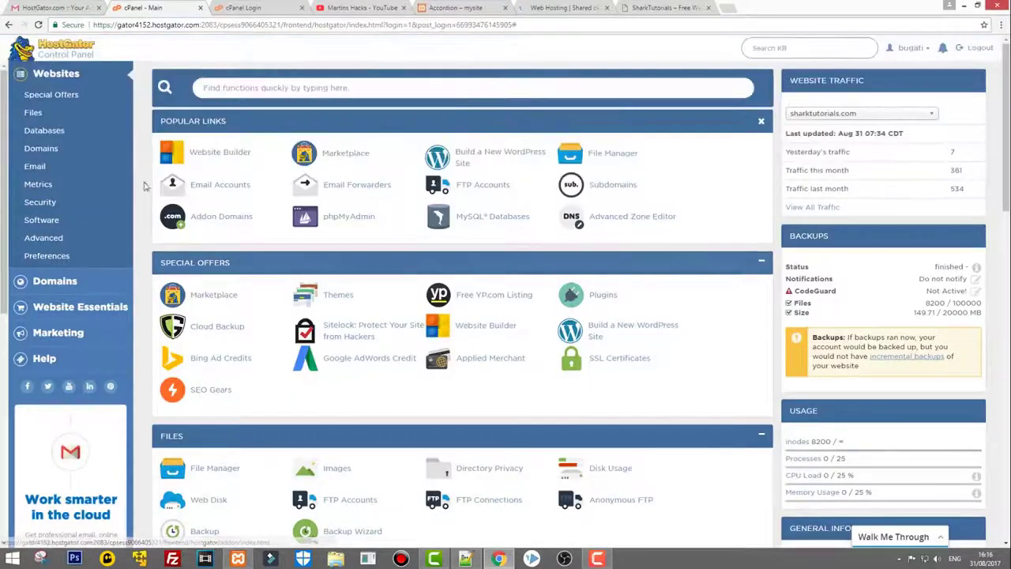
scroll(144, 178, "down", 3)
scroll(150, 322, "down", 3)
scroll(150, 324, "up", 4)
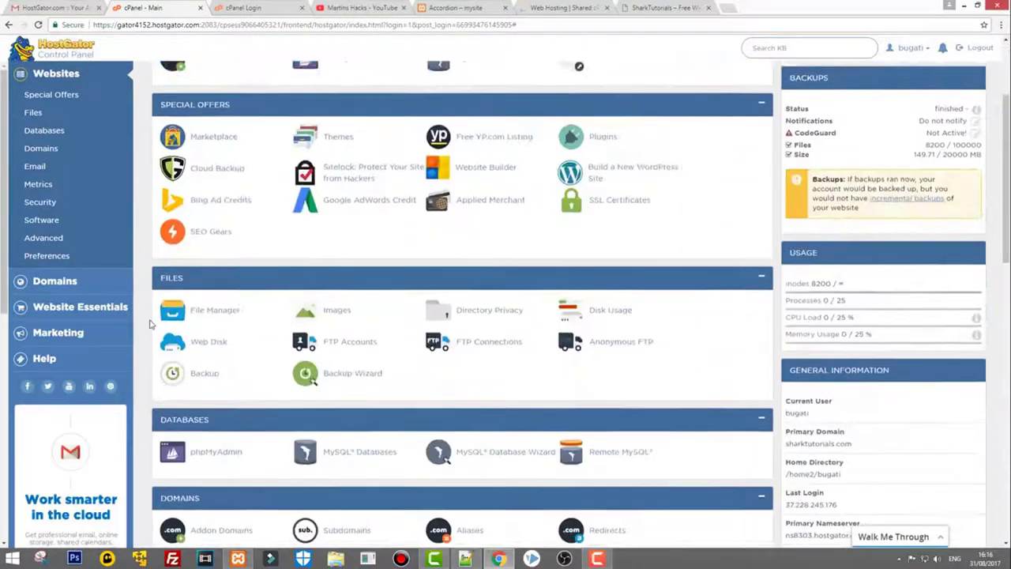
scroll(150, 322, "up", 2)
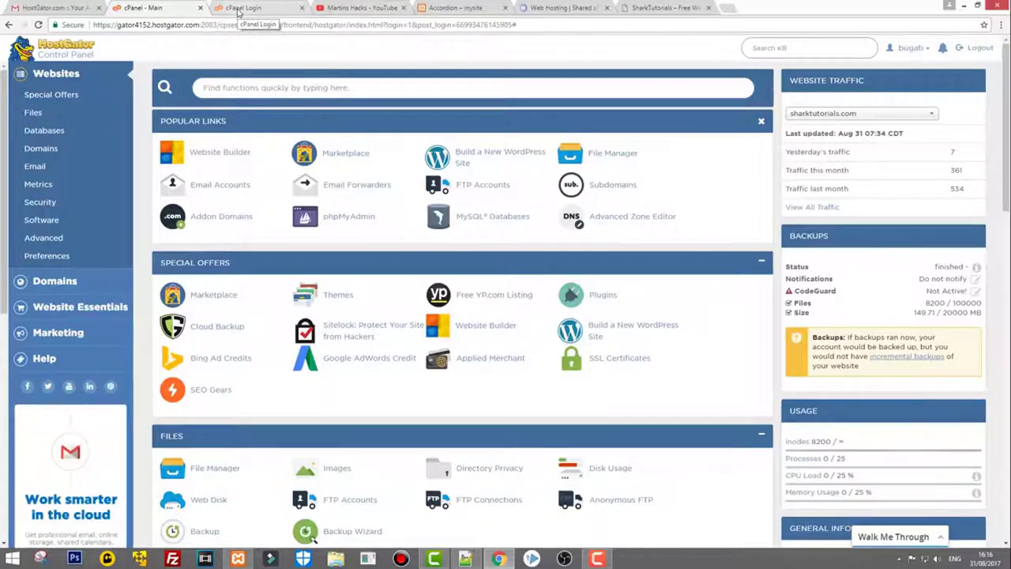
left_click(237, 11)
left_click(302, 8)
left_click(302, 8)
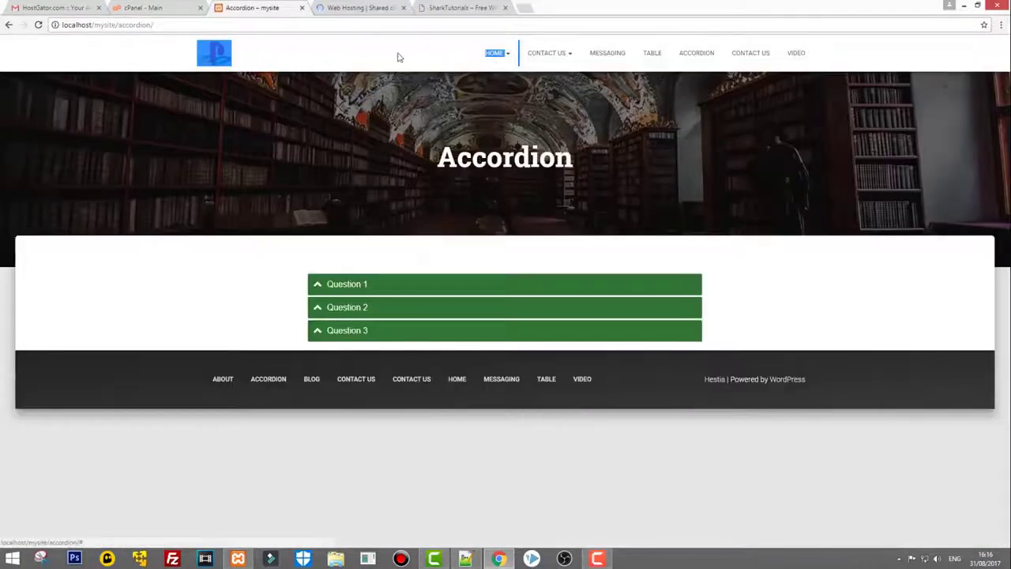
Compress C:\xampp\htdocs\mysite into a zip using Send to > Compressed (zipped) folder
left_click_drag(88, 25, 123, 24)
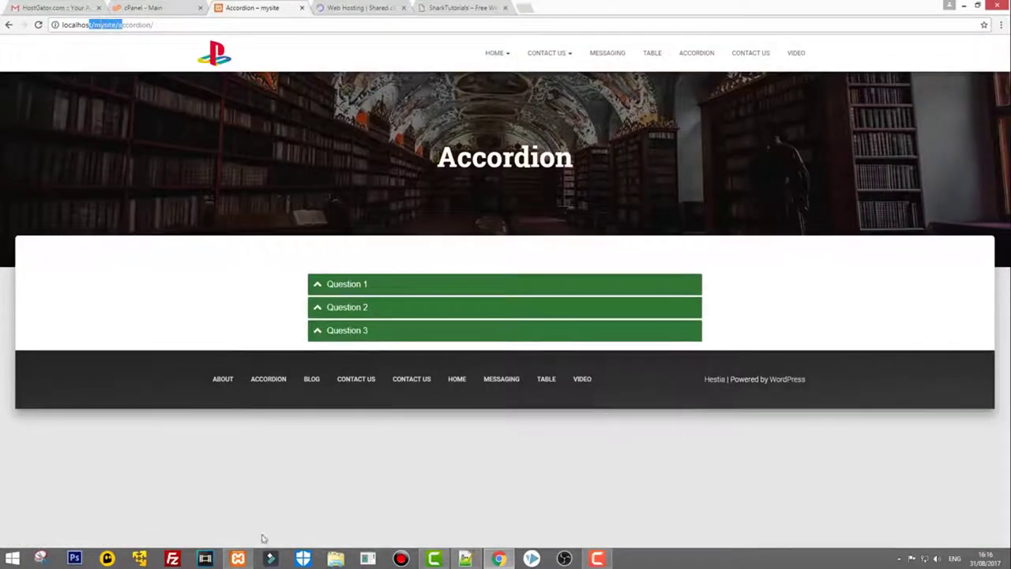
left_click(336, 559)
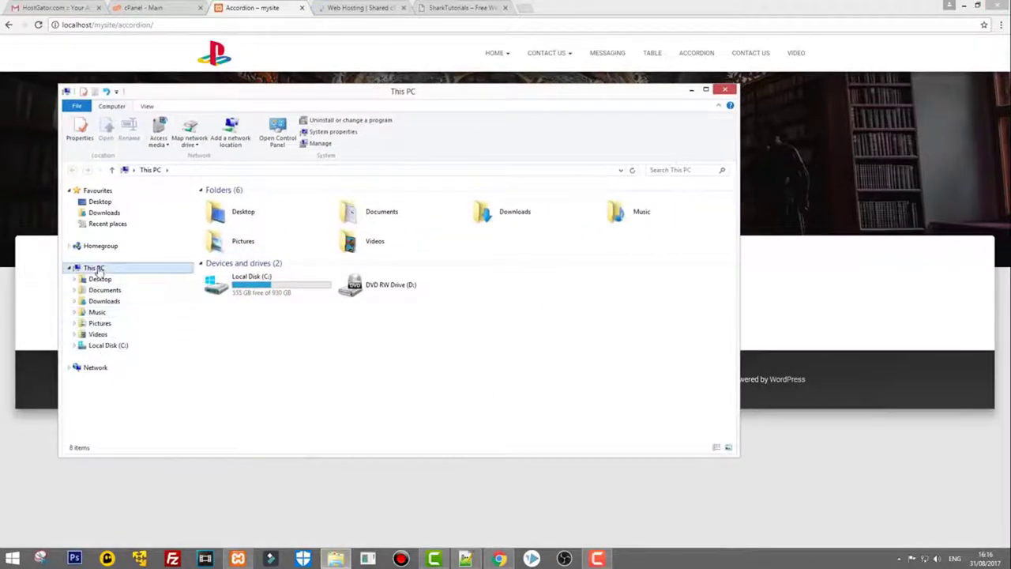
left_click(107, 345)
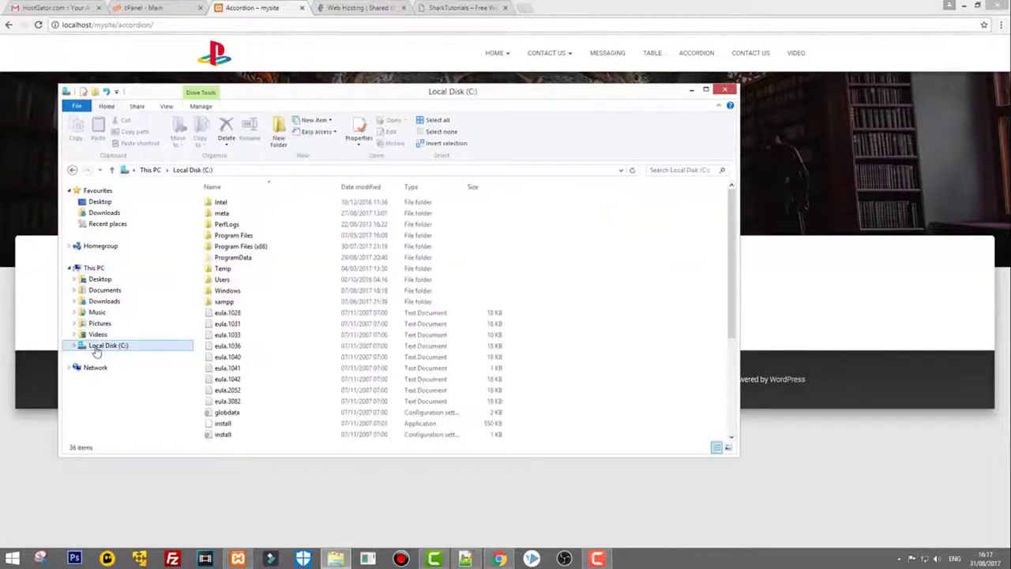
double_click(217, 304)
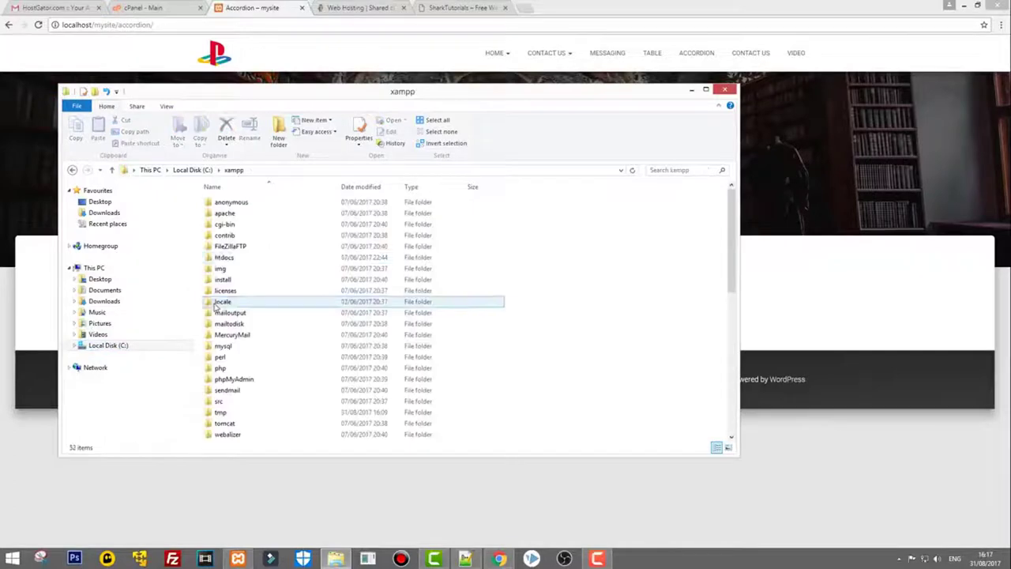
double_click(217, 258)
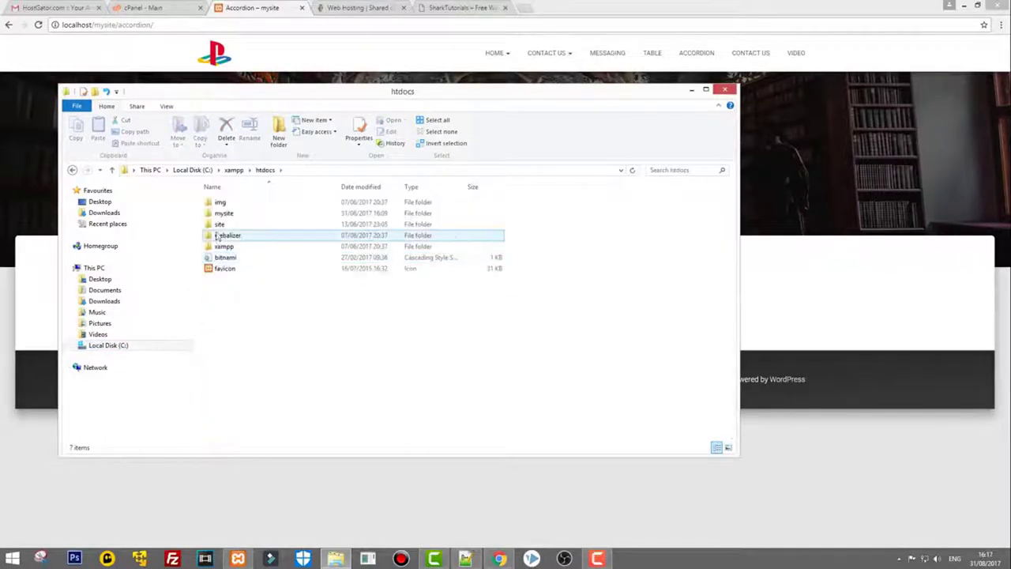
left_click(213, 217)
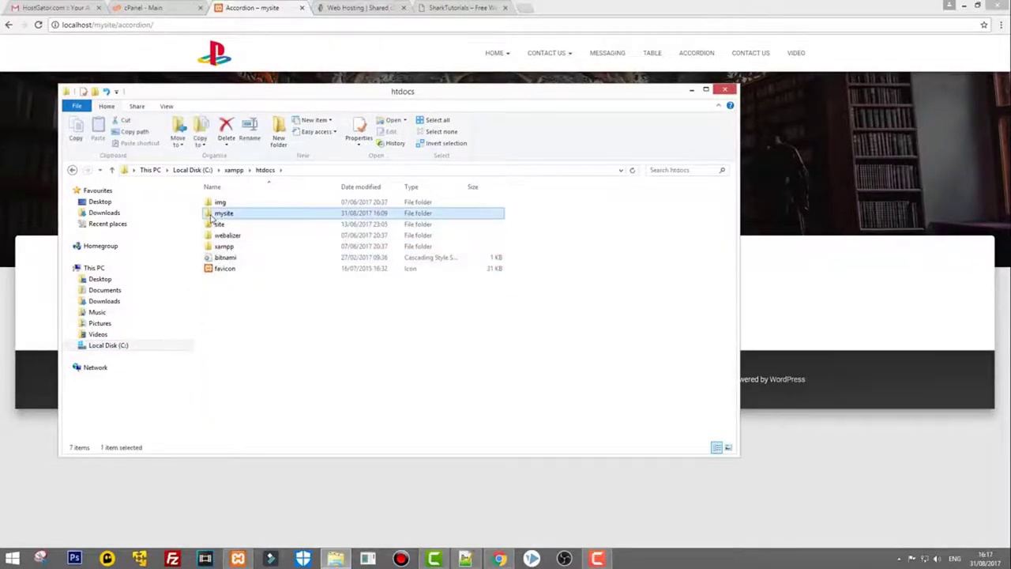
right_click(210, 219)
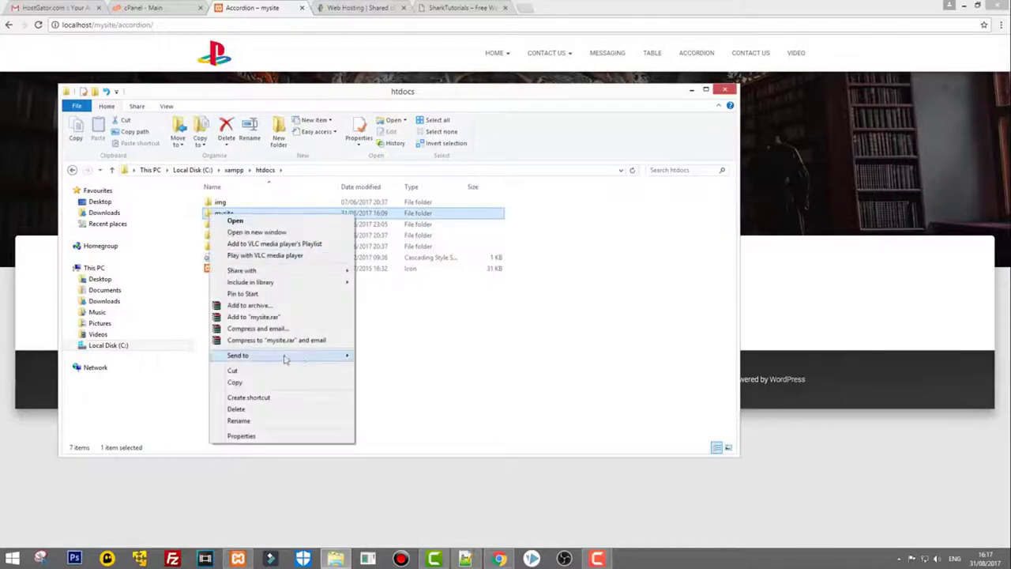
mouse_move(285, 355)
left_click(365, 380)
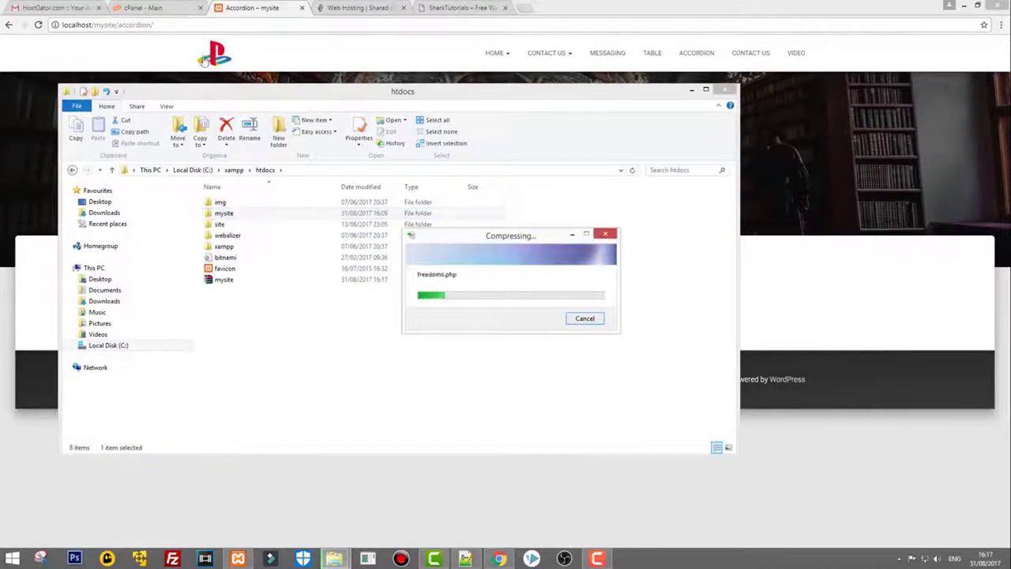
Load localhost/phpmyadmin in a new Chrome tab and select the mysite database
left_click(126, 25)
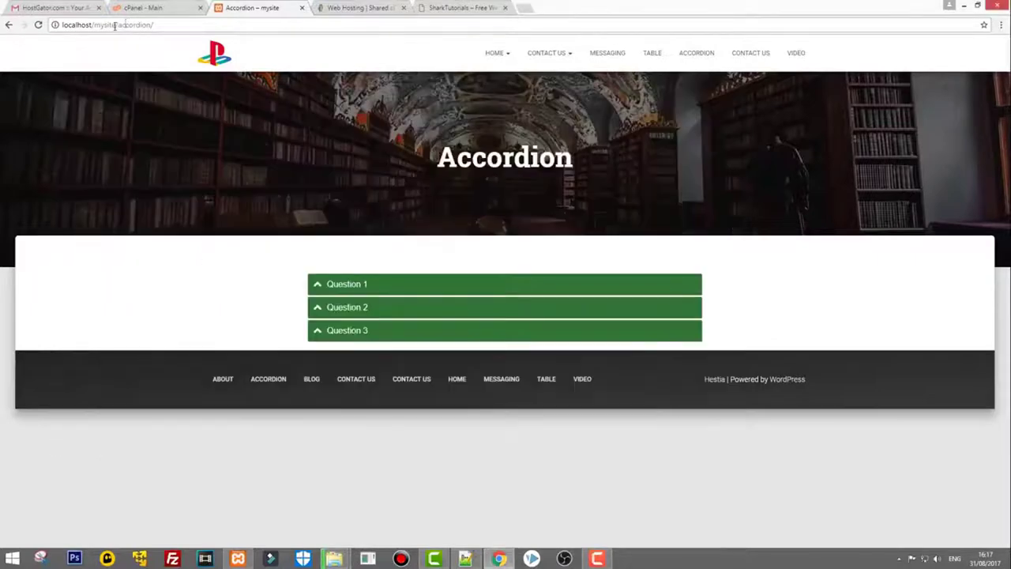
left_click(525, 8)
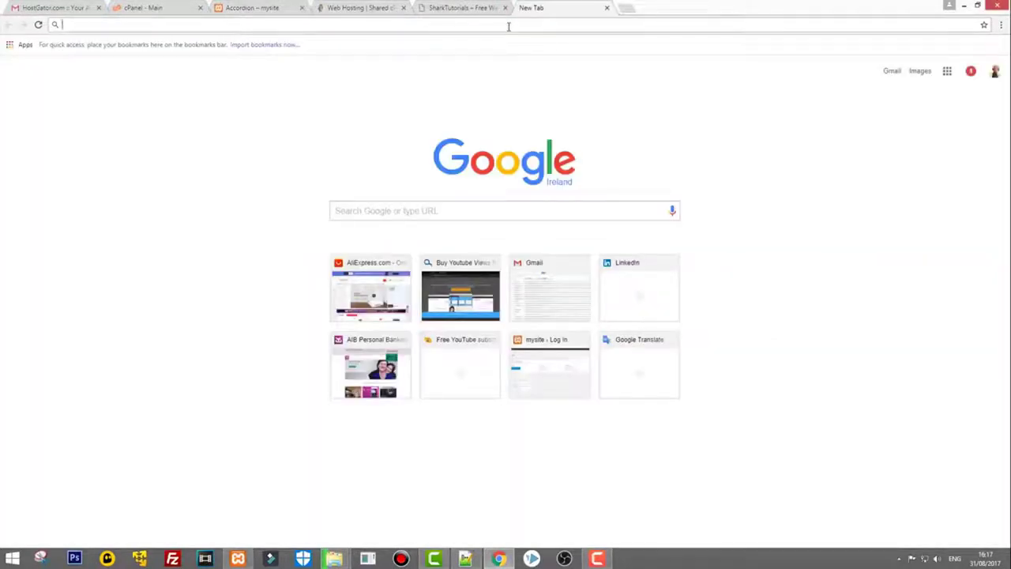
type("localhos")
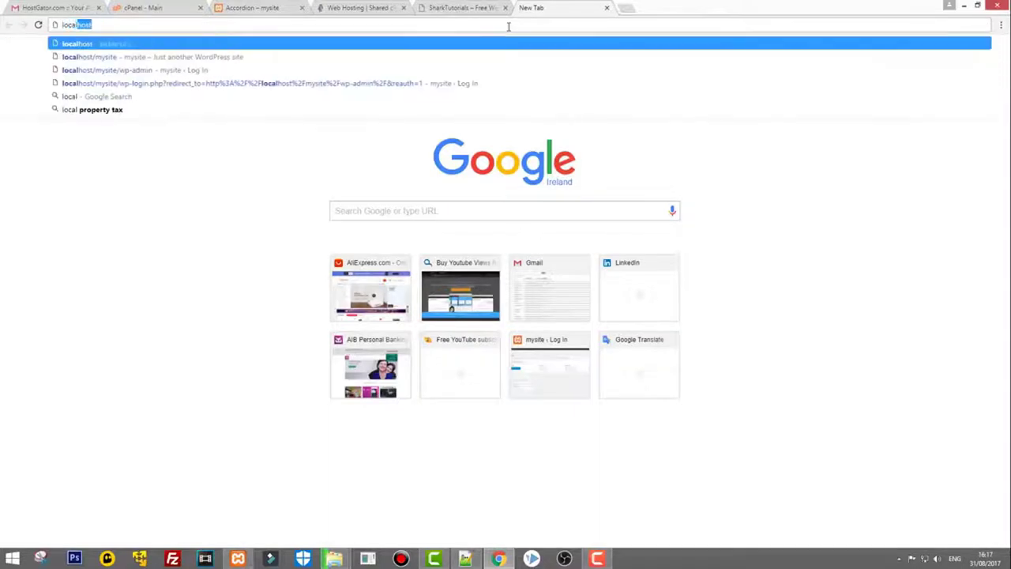
type("t/ph")
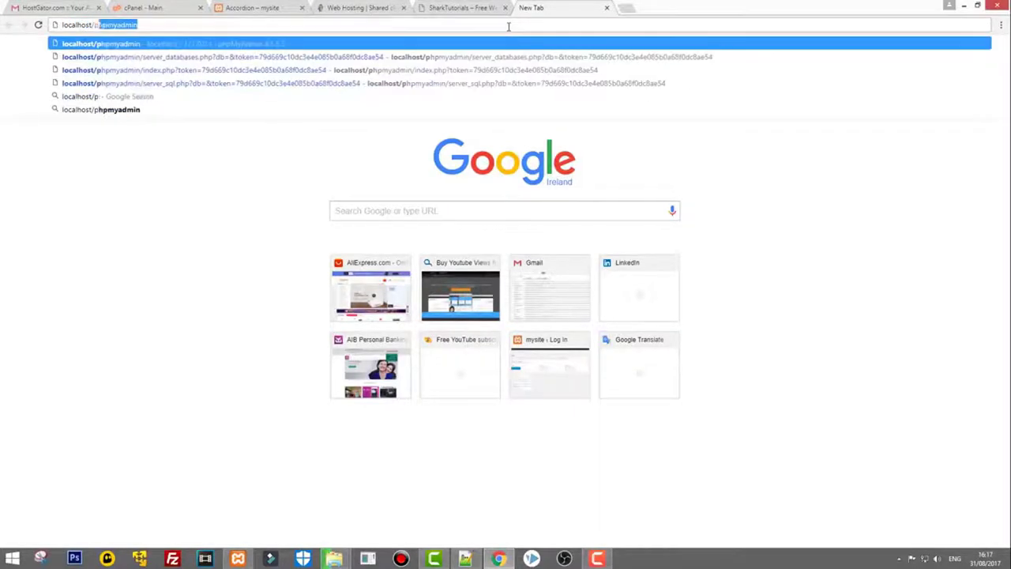
key("Return")
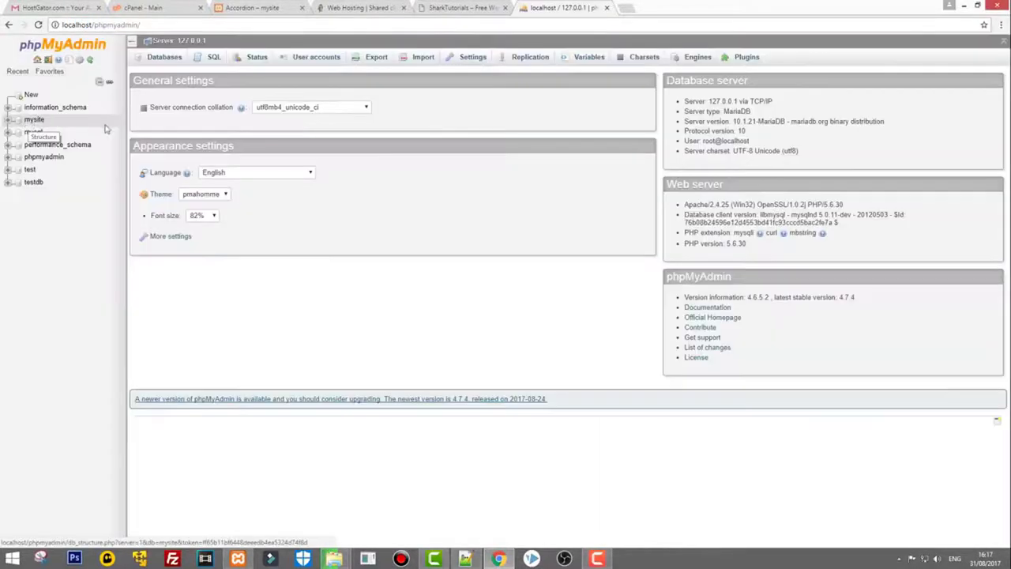
left_click(35, 120)
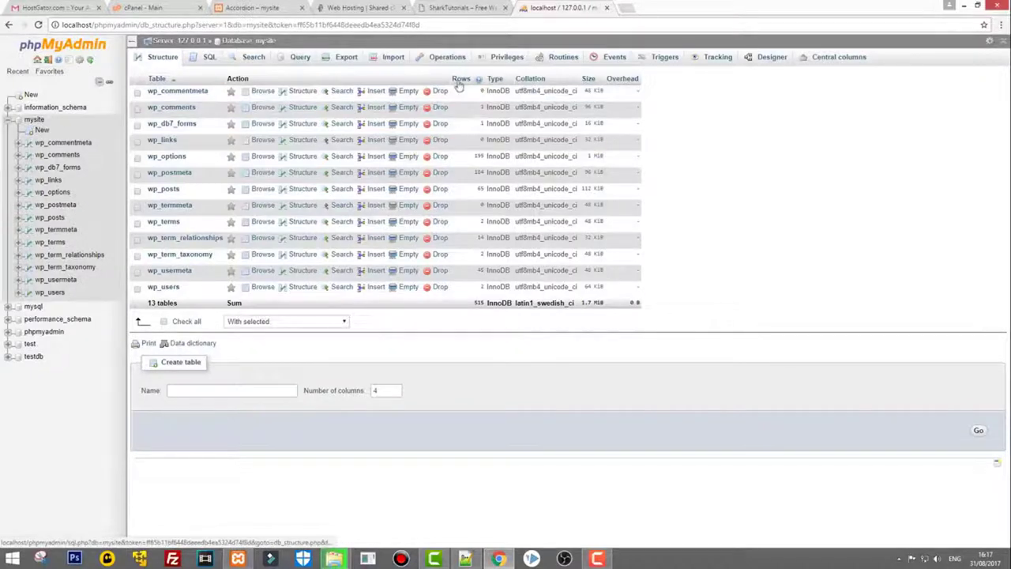
Export mysite with the Quick SQL settings to mysite.sql, and check the finished 25,025 KB zip
left_click(343, 62)
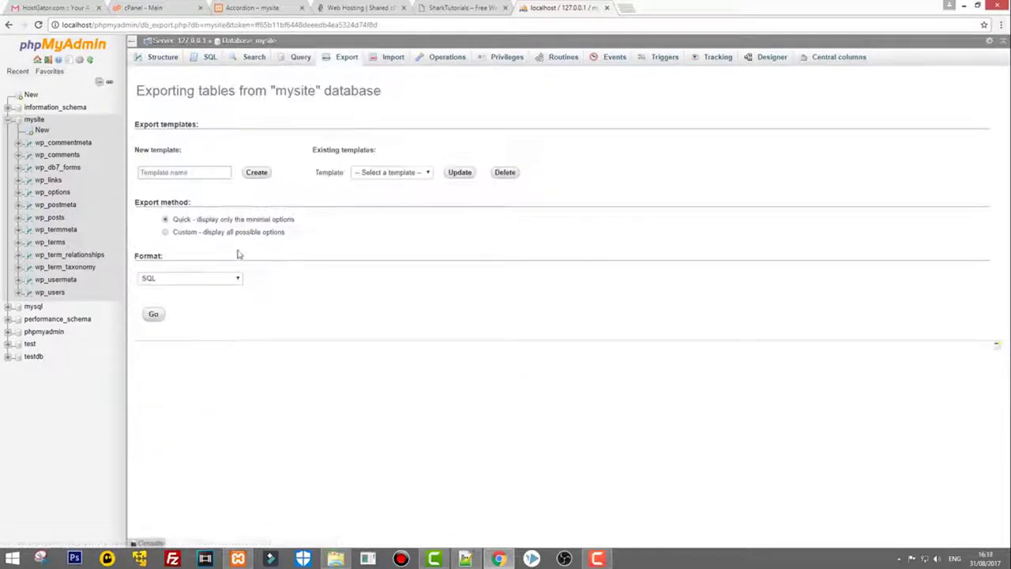
left_click(154, 316)
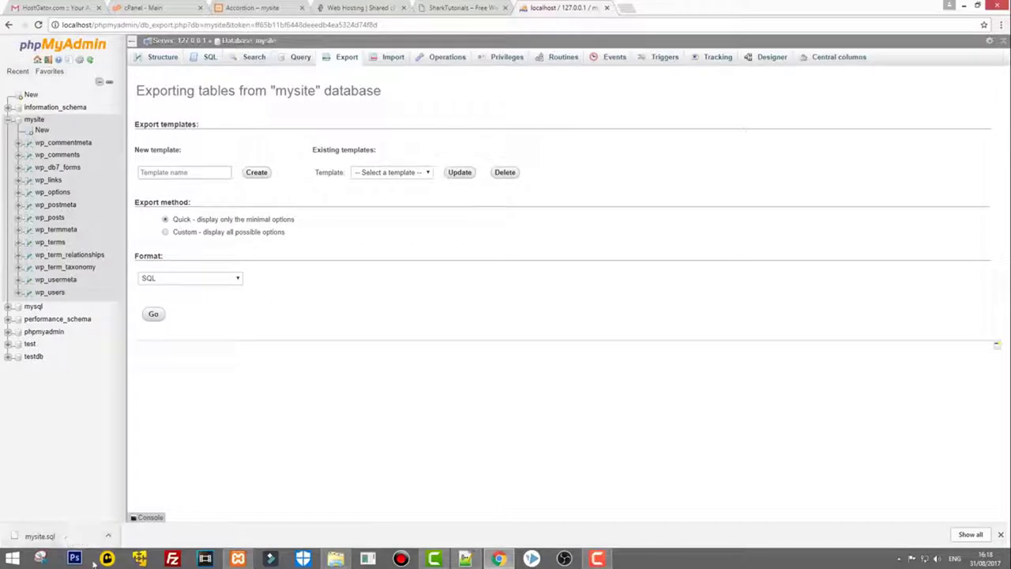
left_click(336, 558)
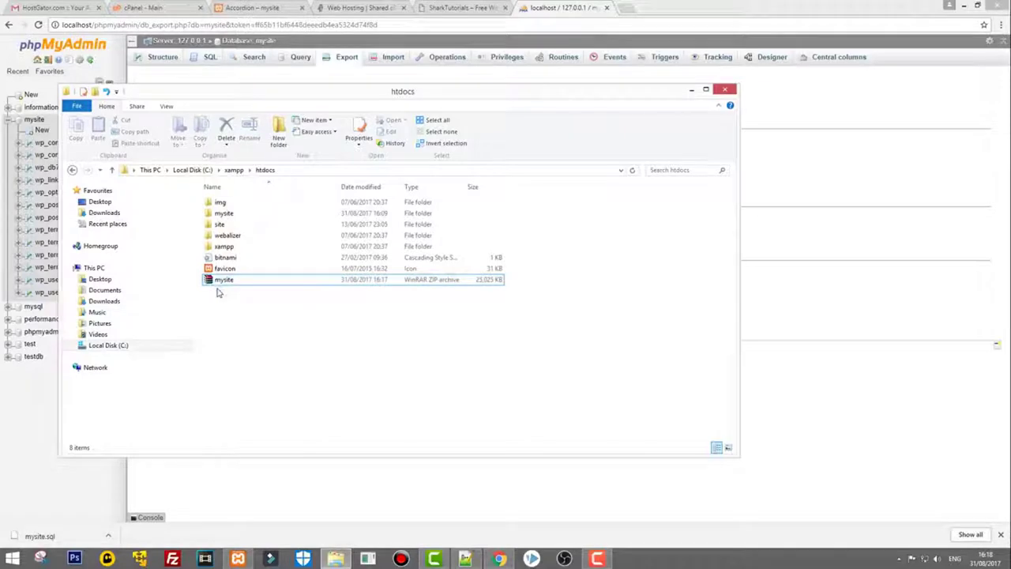
left_click(392, 73)
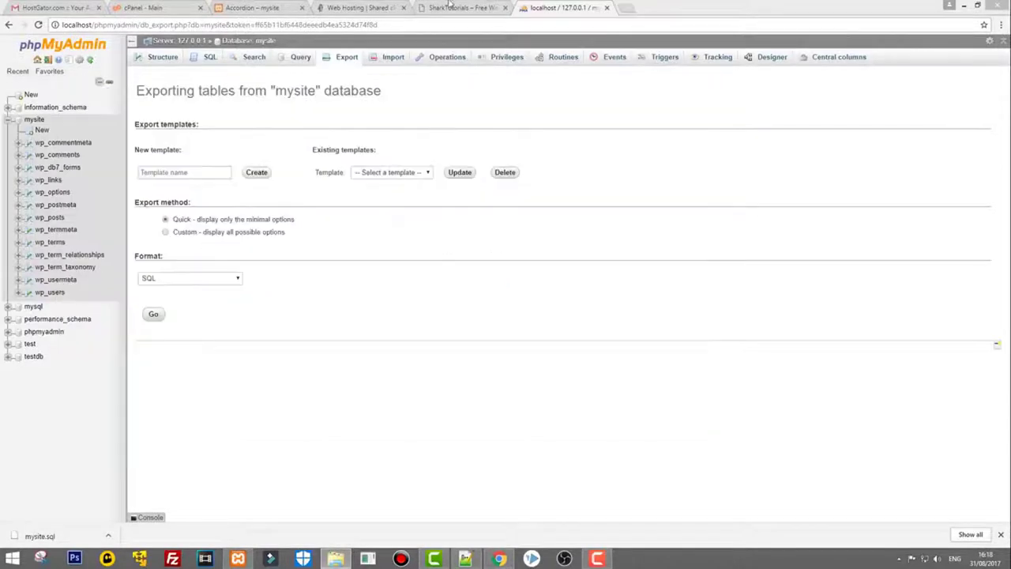
Close the phpMyAdmin, SharkTutorials, web hosting and Accordion tabs, leaving the cPanel dashboard scrolled down
left_click(607, 8)
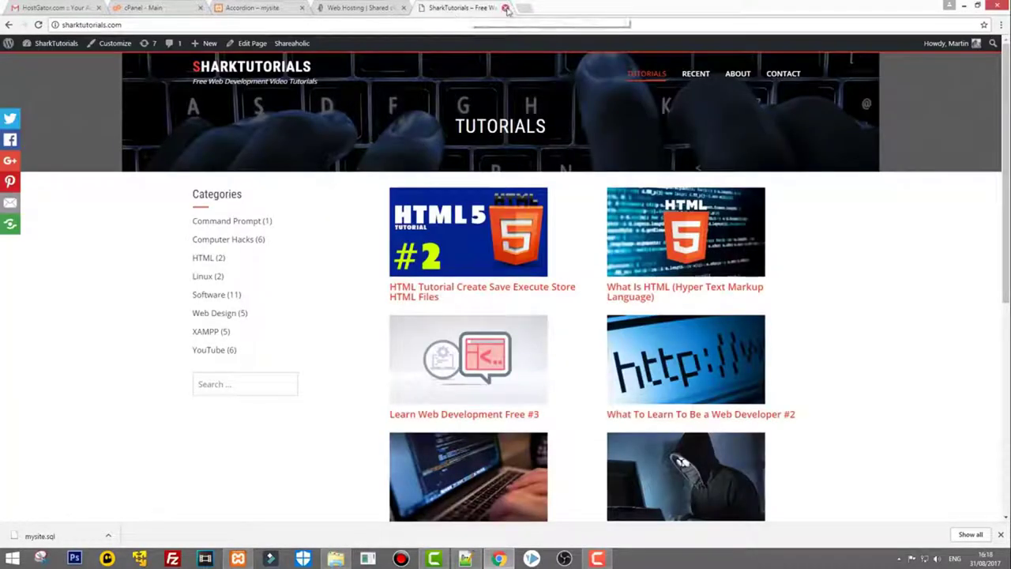
left_click(506, 7)
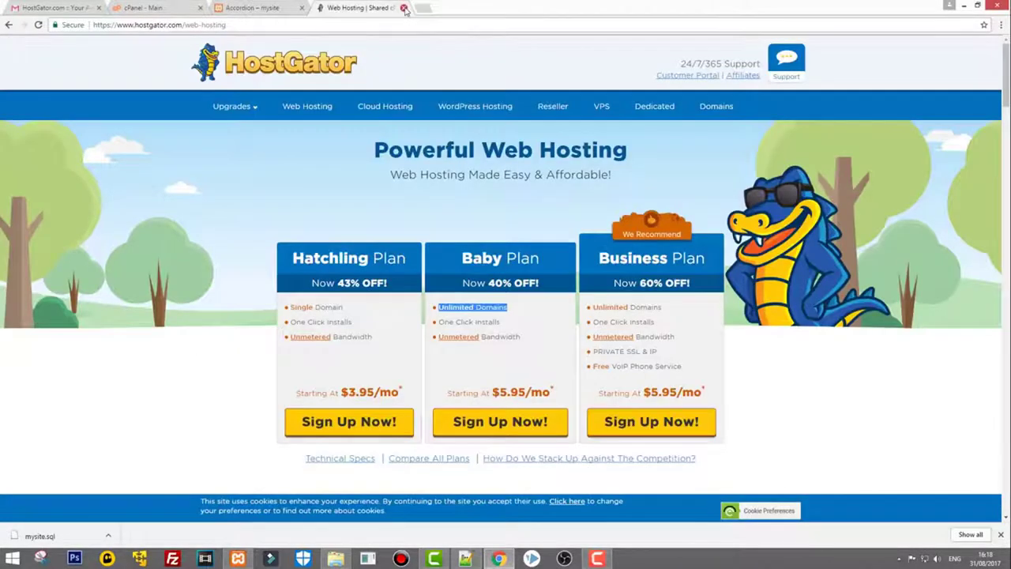
left_click(404, 8)
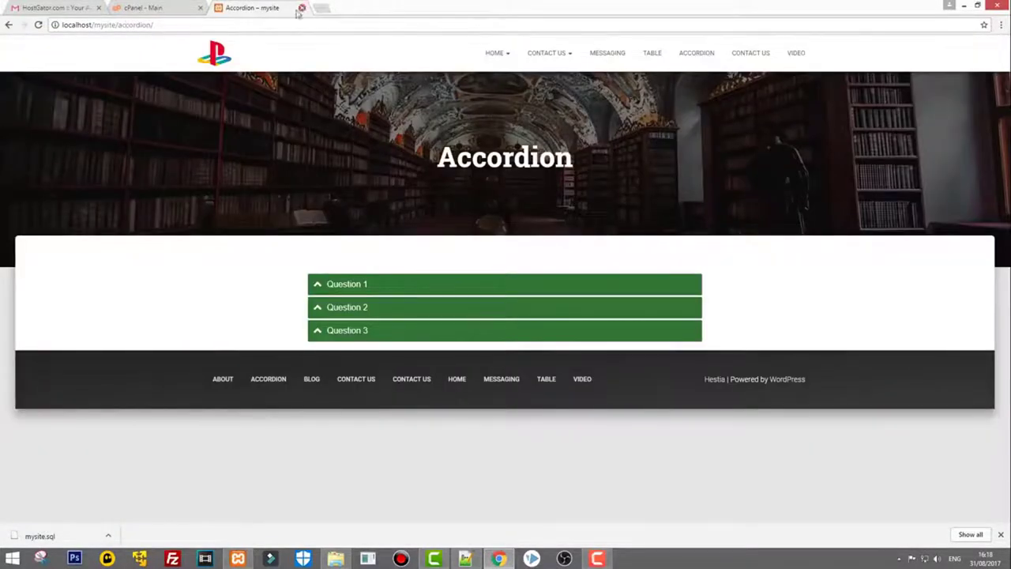
left_click(301, 8)
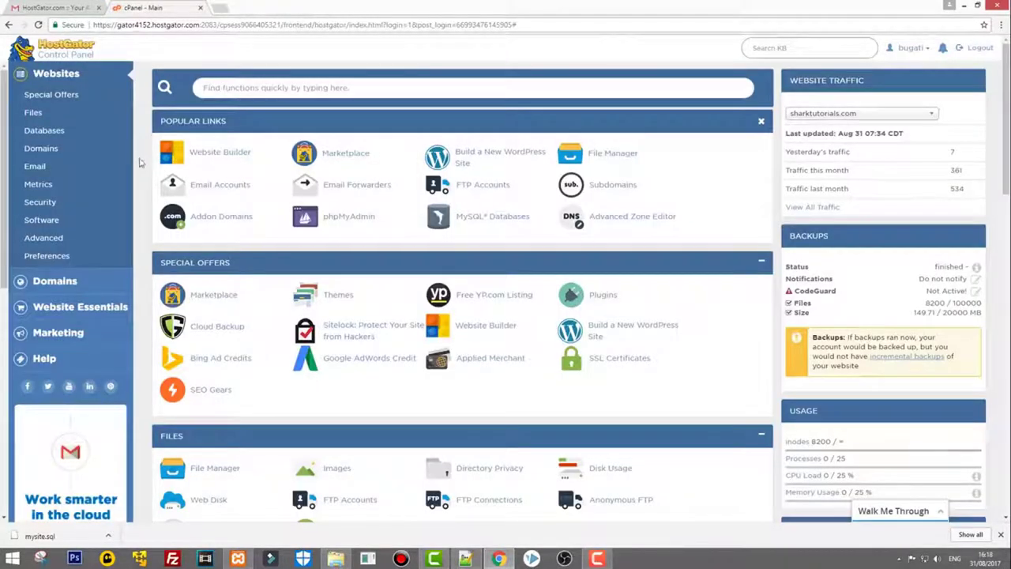
scroll(139, 264, "down", 3)
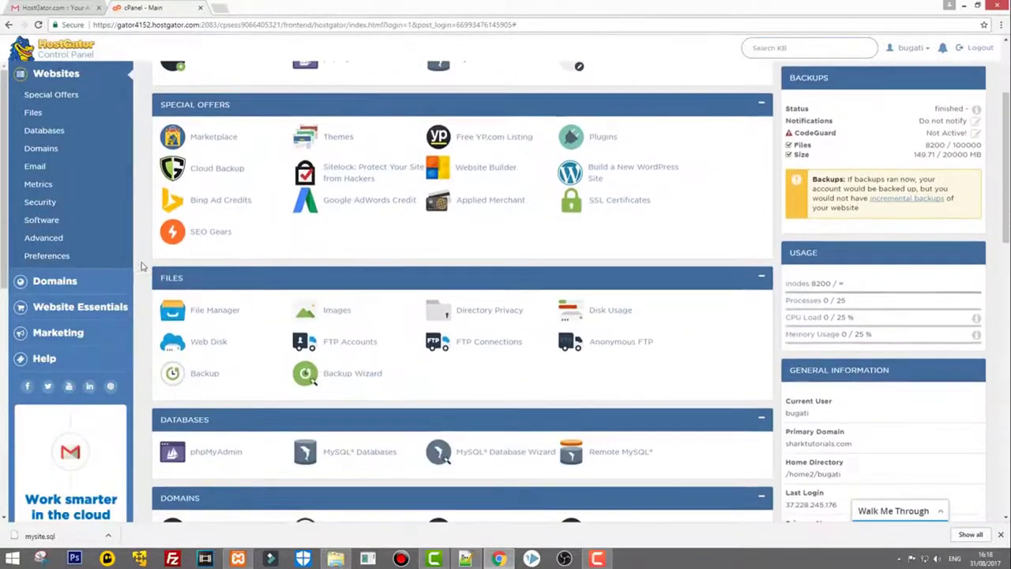
Open public_html in cPanel File Manager and delete all the old WordPress files and folders
left_click(201, 316)
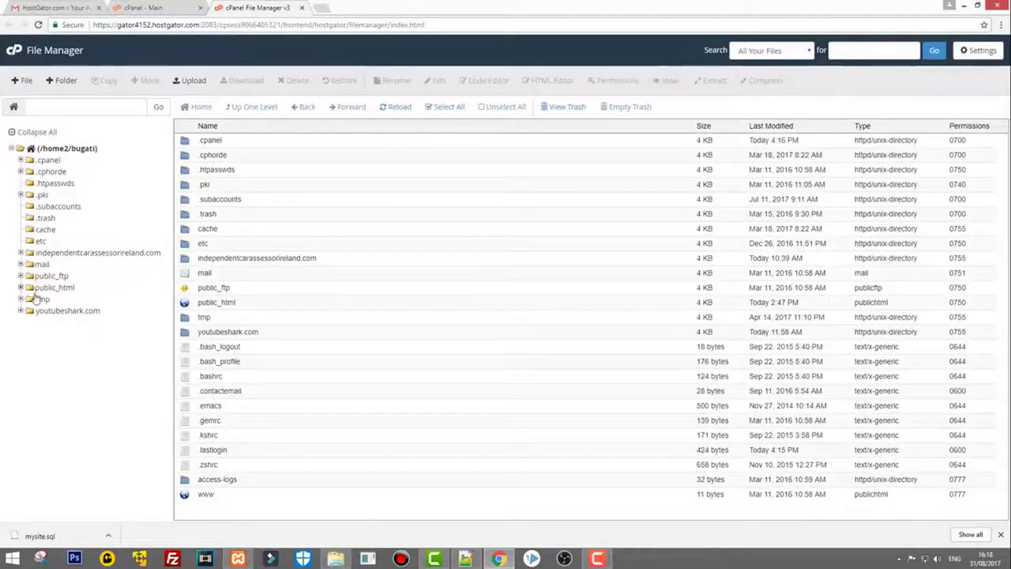
left_click(38, 289)
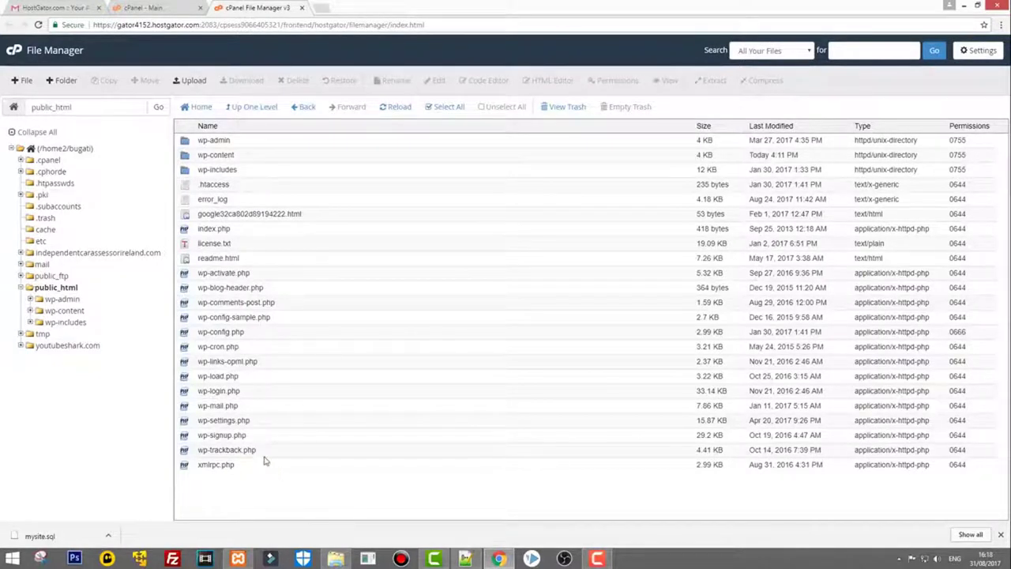
left_click_drag(261, 472, 232, 143)
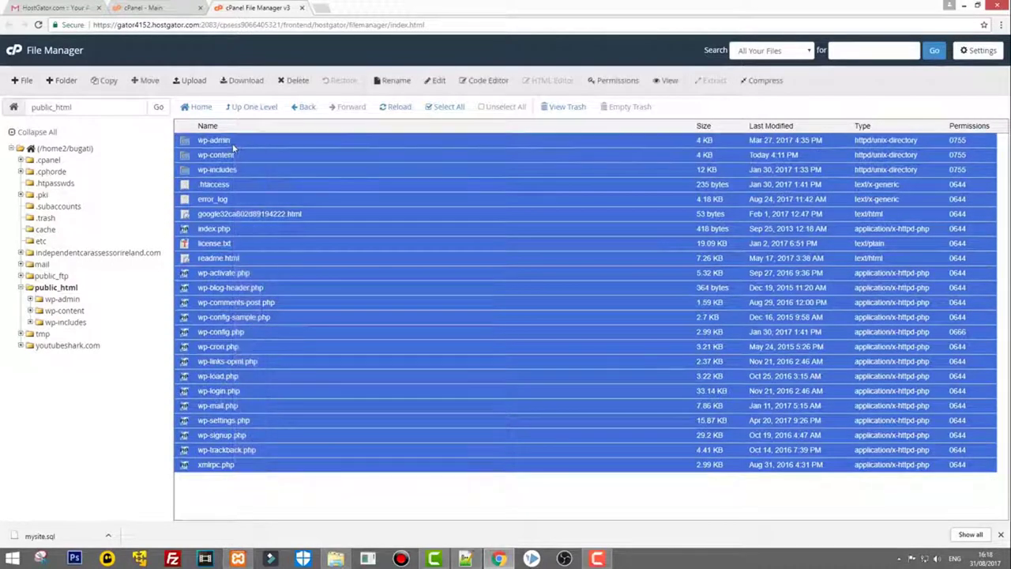
right_click(235, 143)
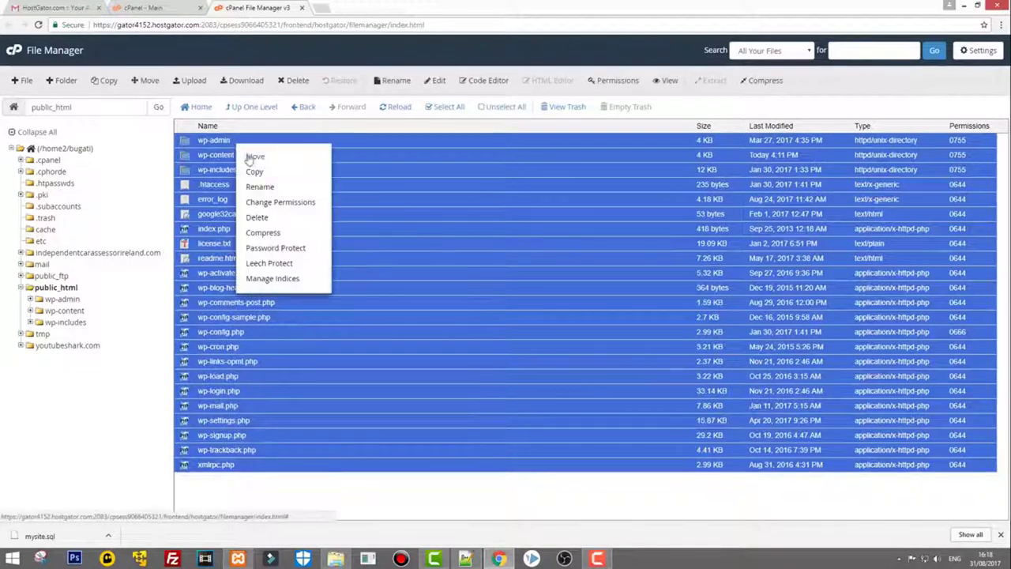
left_click(257, 217)
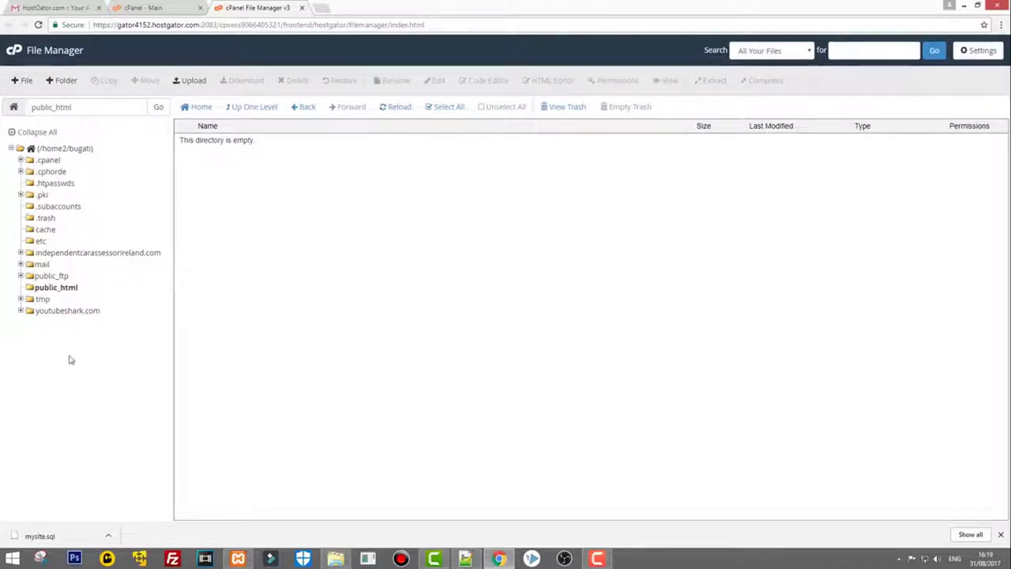
Reposition the local htdocs folder window, then hide it to get back to File Manager
left_click(336, 559)
left_click_drag(542, 84, 561, 93)
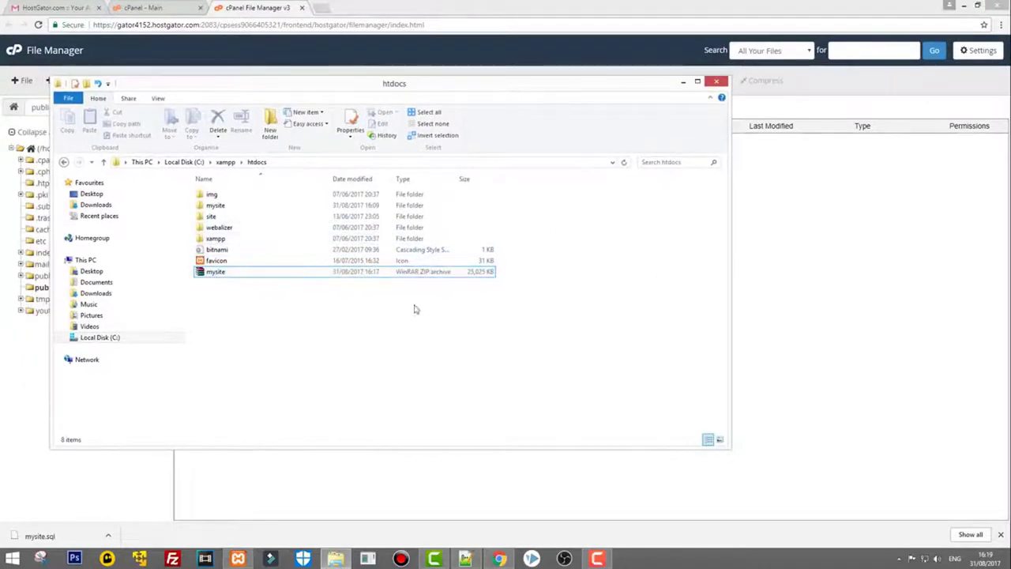
left_click(684, 83)
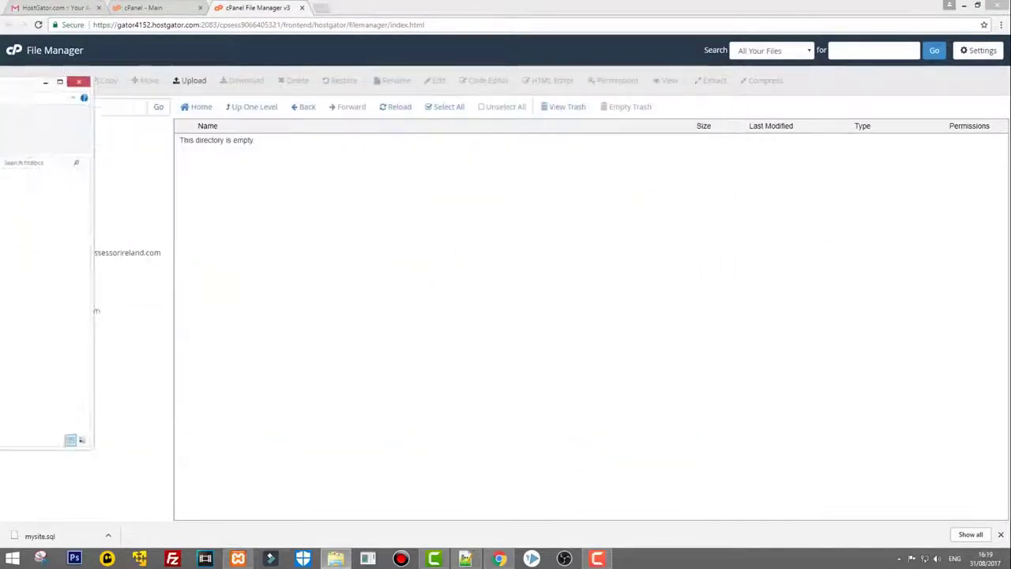
Upload mysite.zip from C:\xampp\htdocs into public_html
left_click(193, 82)
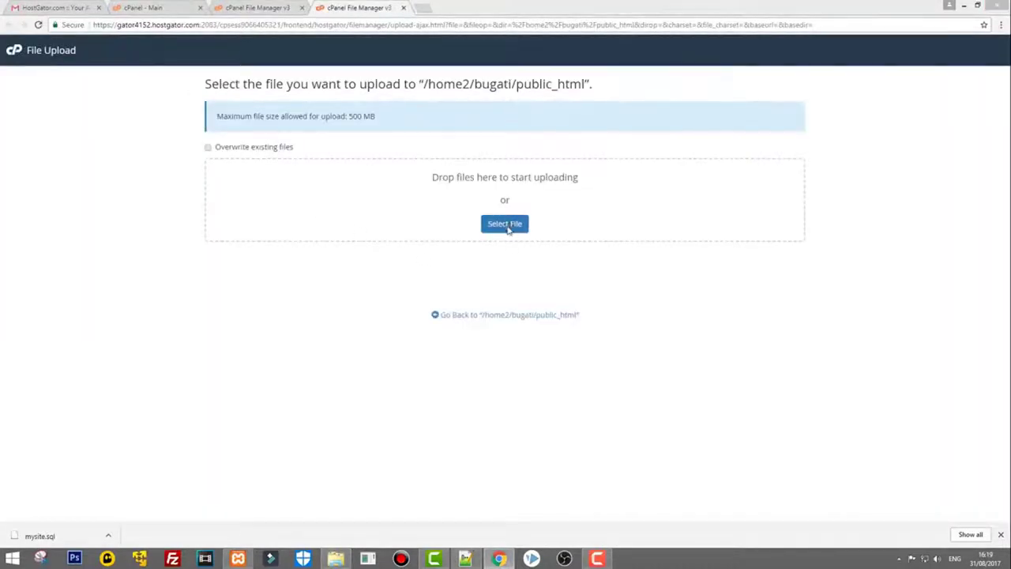
left_click(511, 228)
left_click_drag(417, 163, 470, 77)
left_click(225, 288)
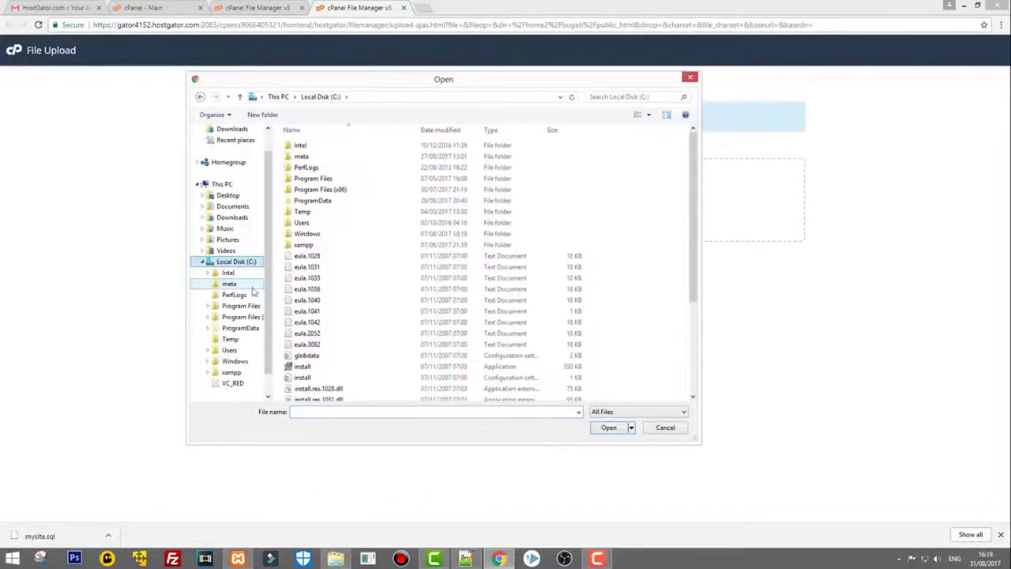
double_click(298, 242)
double_click(303, 201)
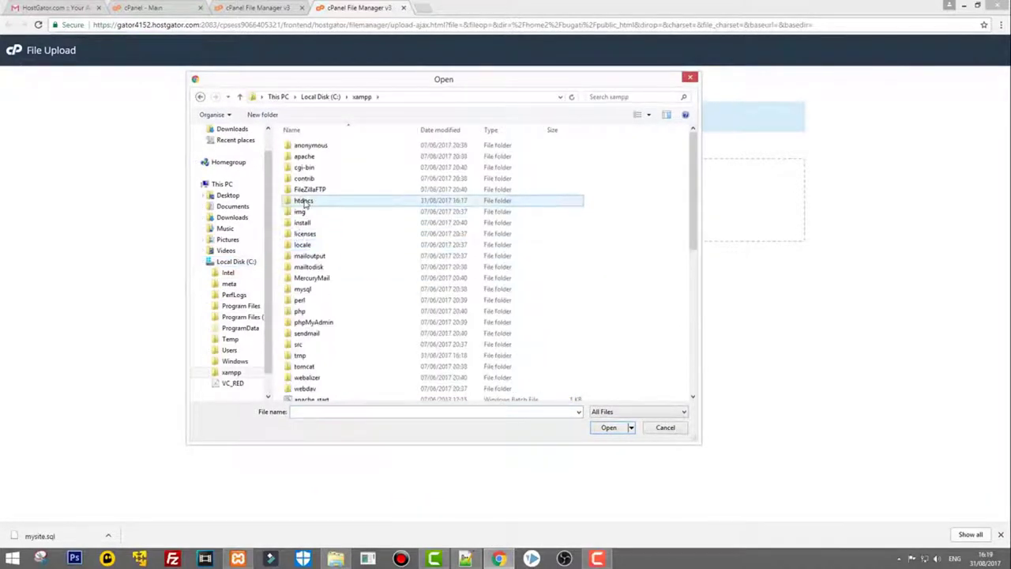
left_click(304, 224)
left_click(306, 225)
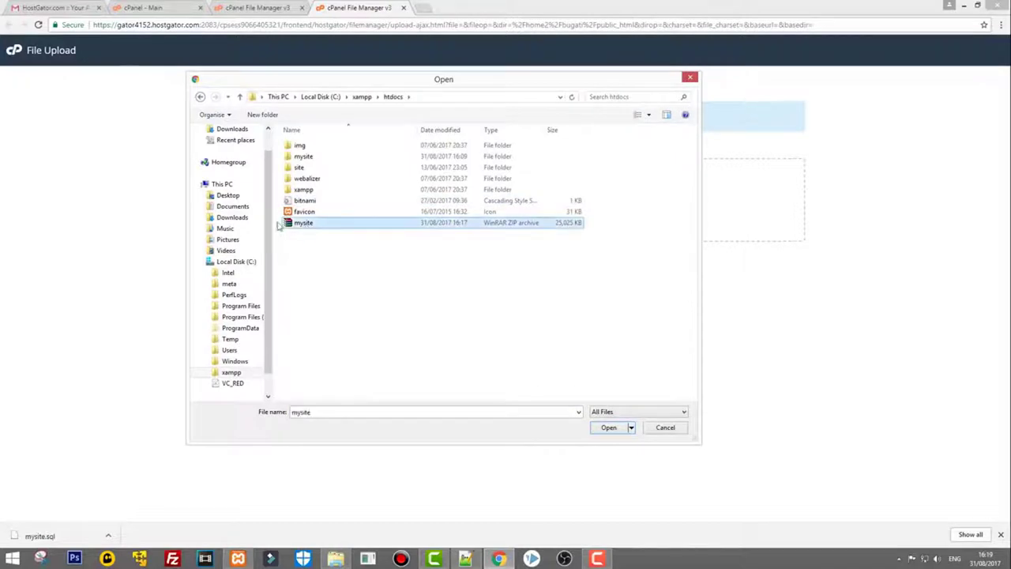
left_click(607, 428)
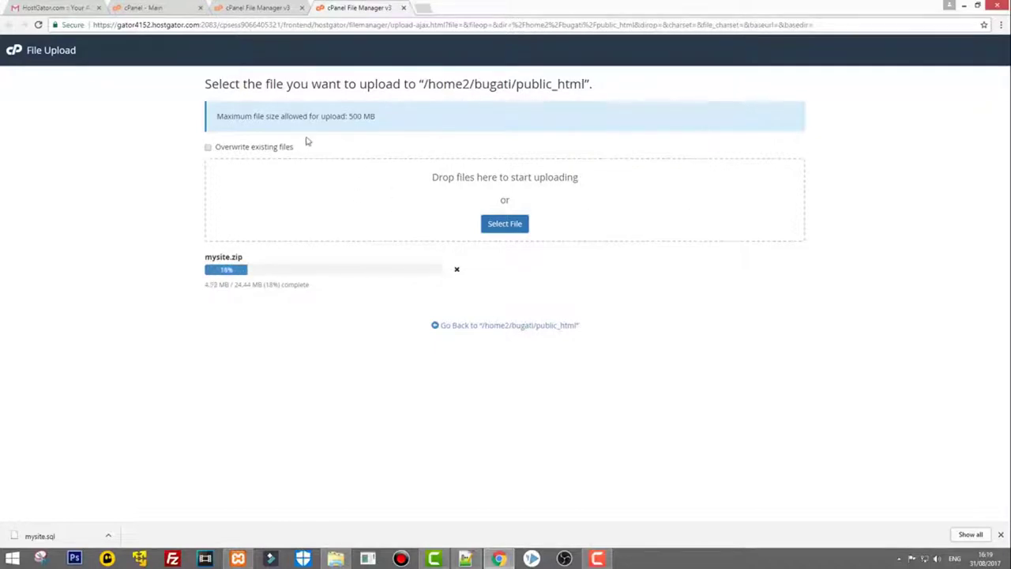
left_click(230, 9)
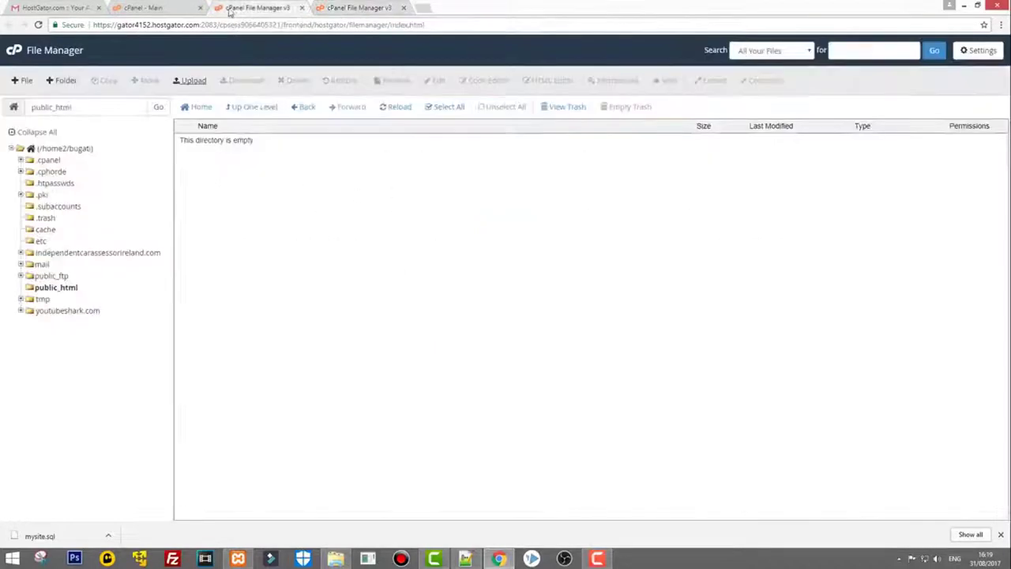
Go to the cPanel home and open MySQL Databases from the Databases section
left_click(150, 8)
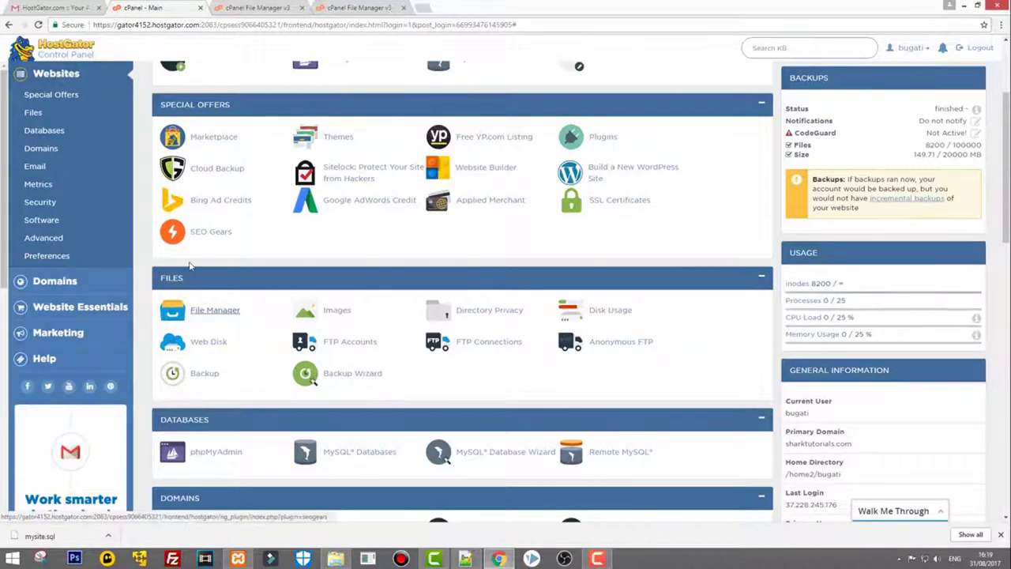
scroll(189, 265, "down", 3)
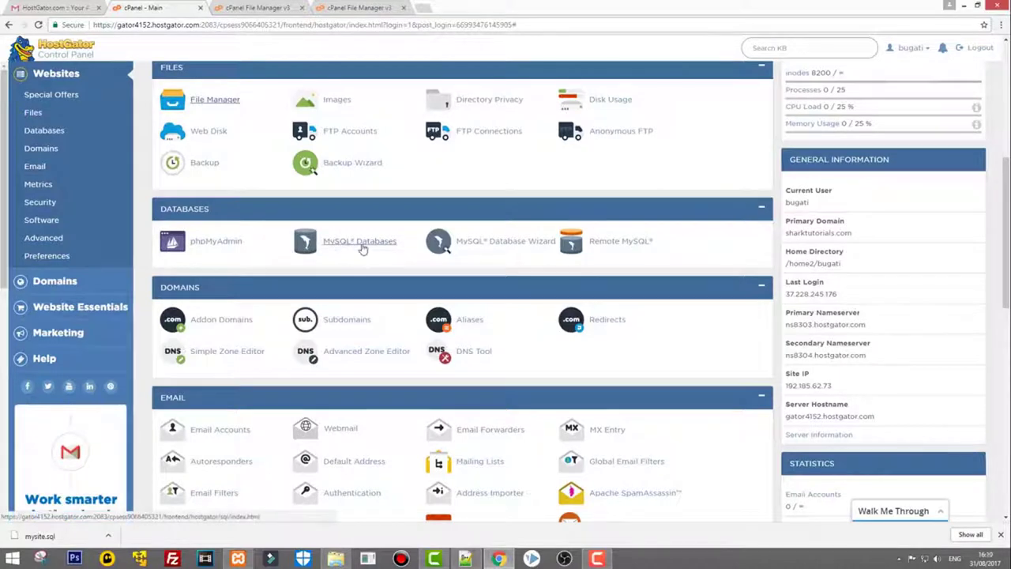
left_click(372, 246)
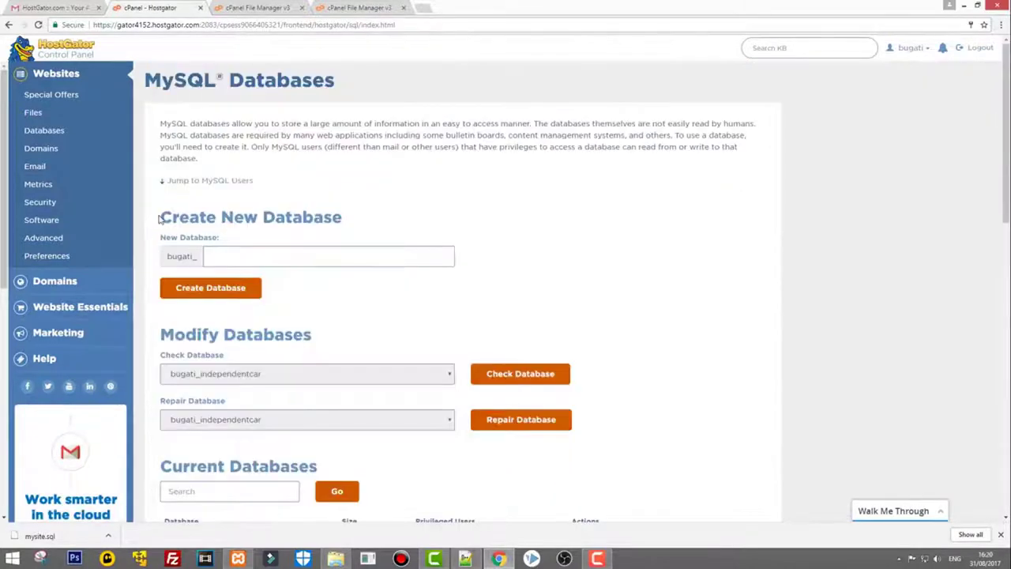
left_click_drag(159, 218, 354, 228)
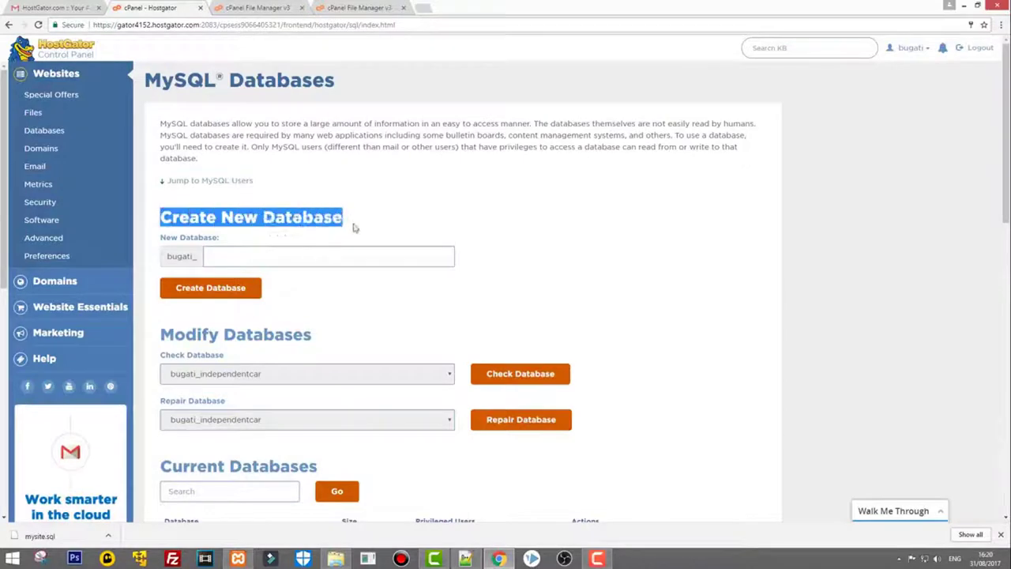
left_click(231, 255)
Enter 'mysite' as the new database name after the bugati_ prefix
scroll(231, 255, "down", 1)
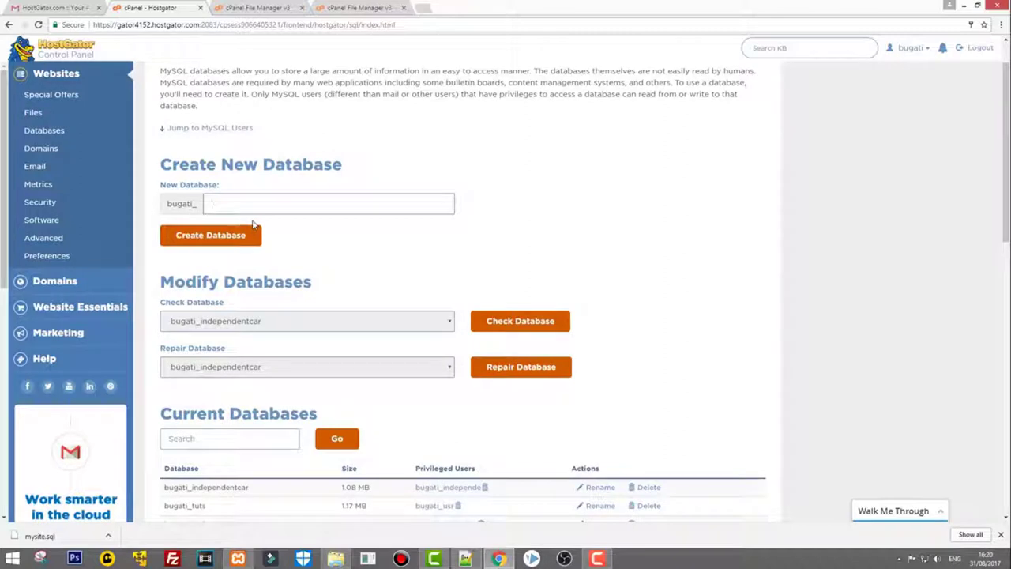
type("mysite")
double_click(220, 204)
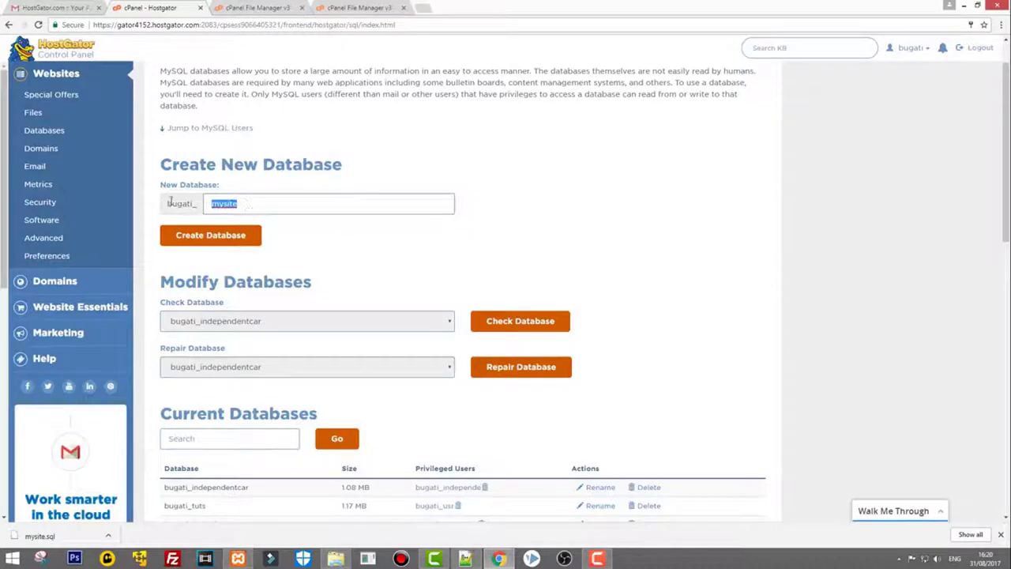
left_click_drag(169, 202, 193, 204)
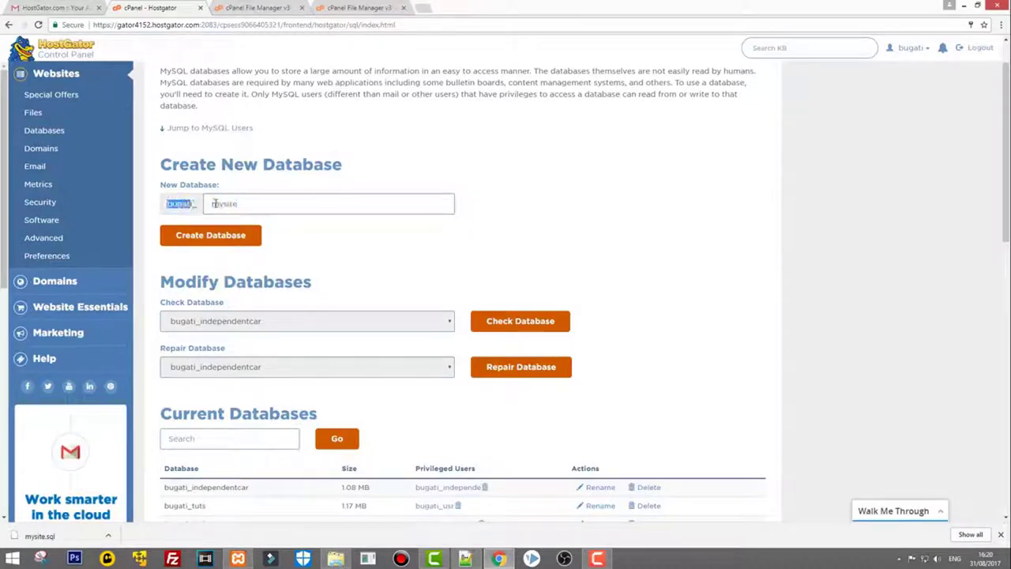
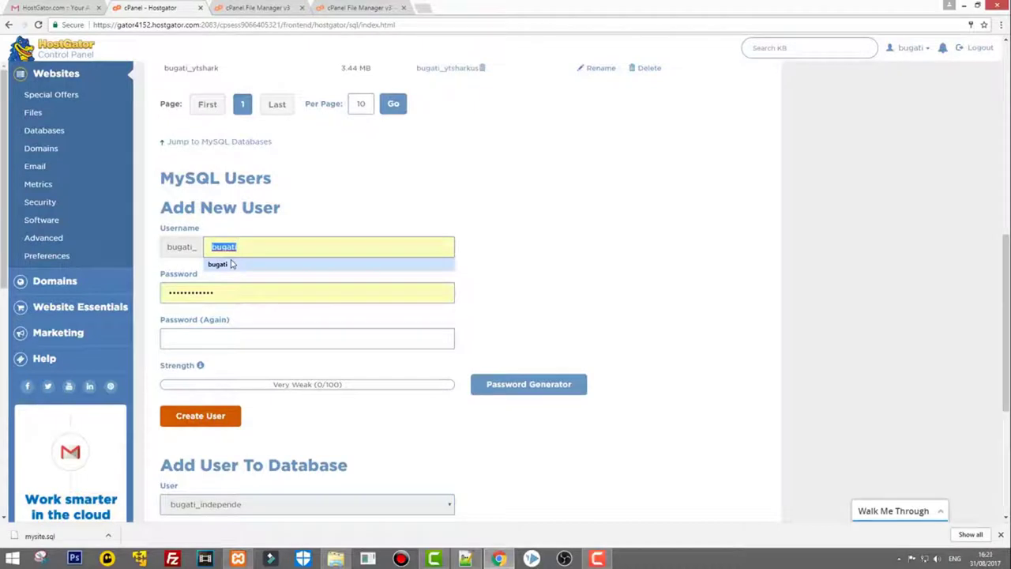
Create the MySQL user bugati_mysite with a strong password entered and confirmed
type("mysql")
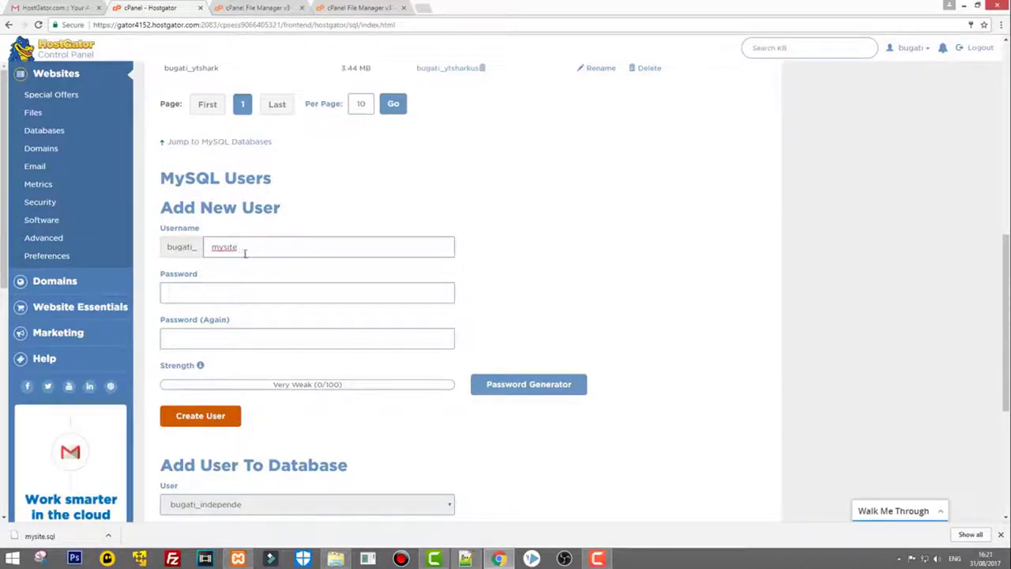
left_click(225, 293)
type("******")
left_click(224, 340)
type("**")
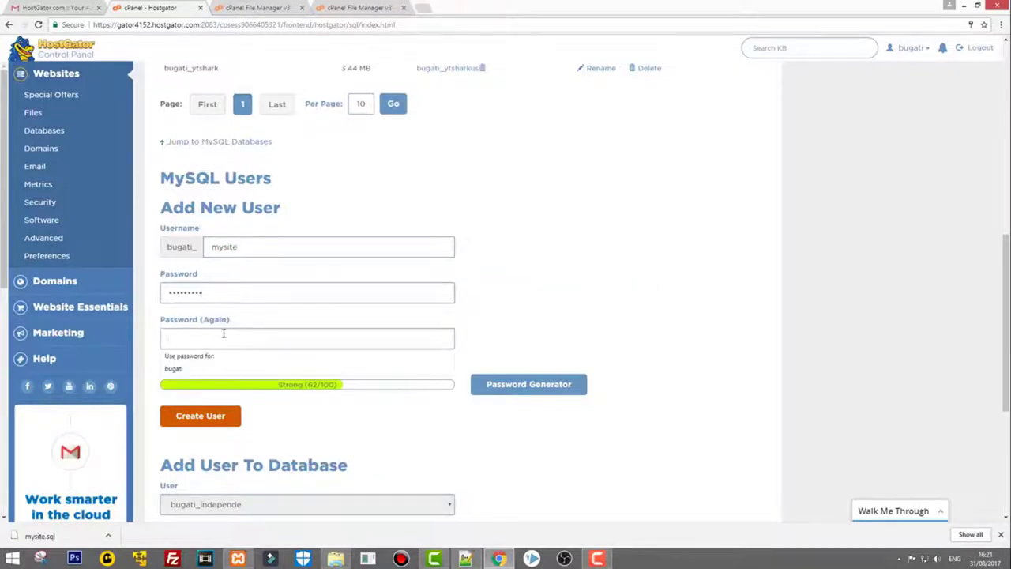
type("*******")
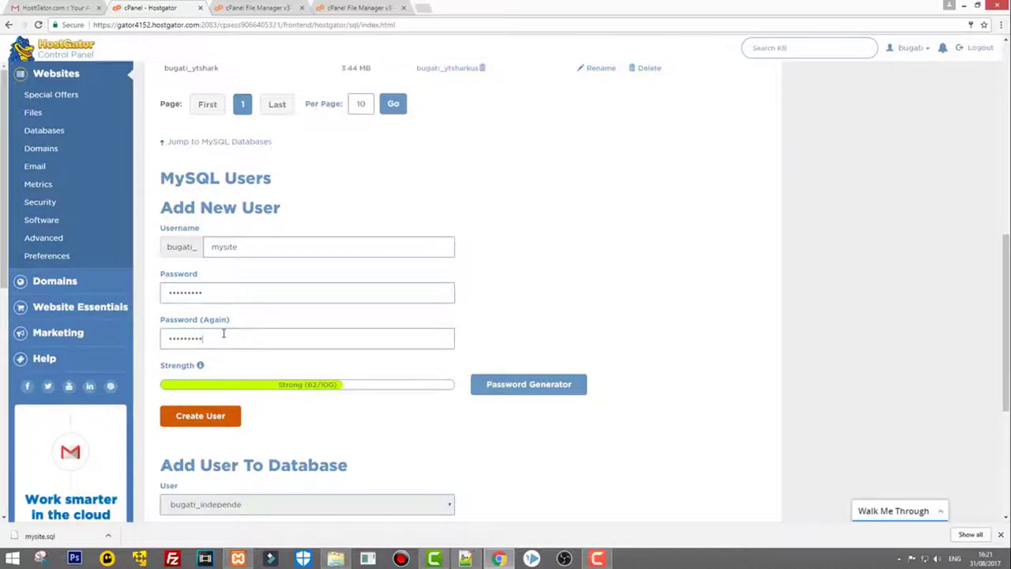
left_click(180, 418)
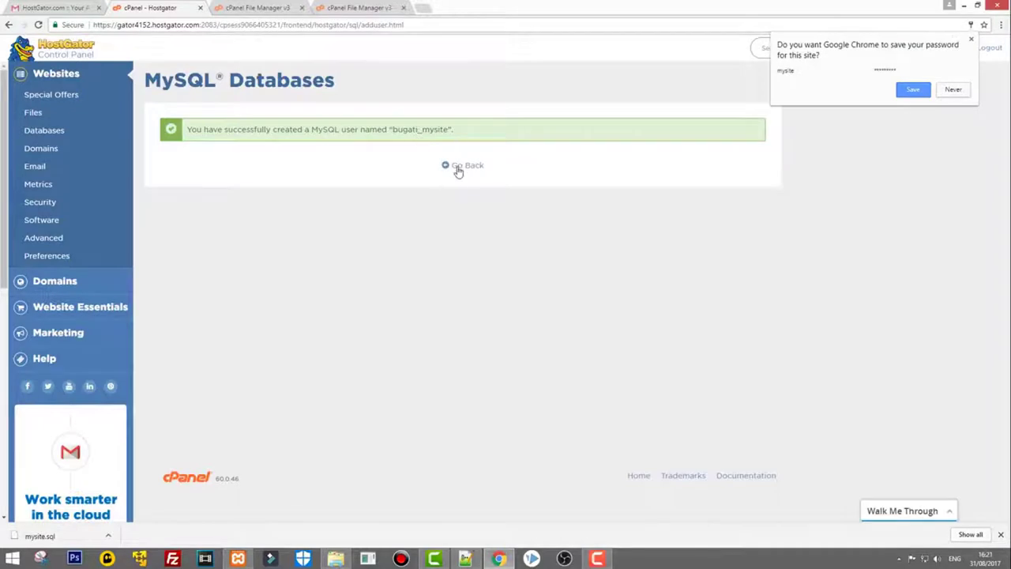
Copy the new user name from the confirmation and return to MySQL Databases
left_click_drag(391, 129, 453, 131)
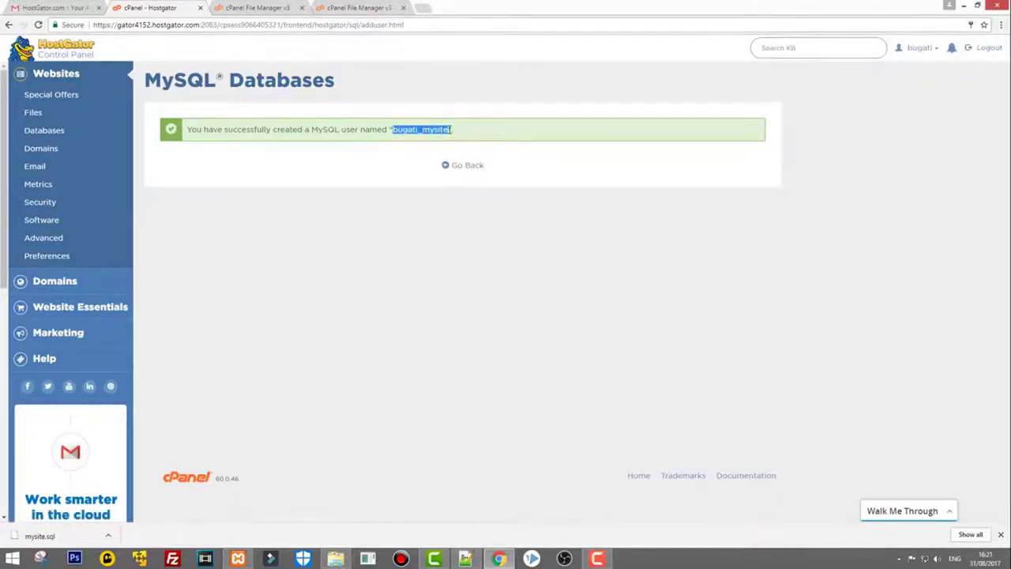
right_click(444, 131)
left_click(462, 136)
left_click(462, 168)
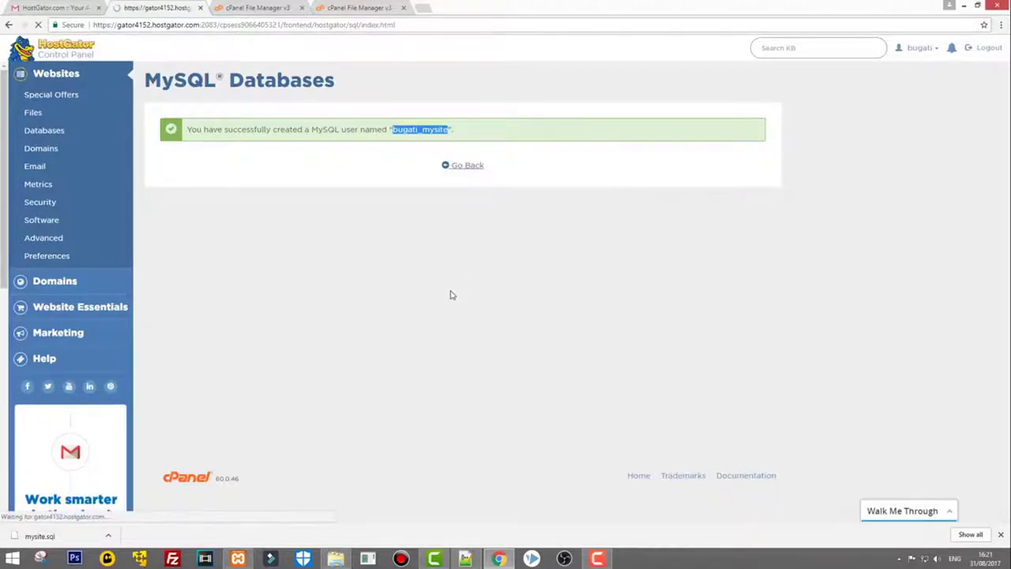
In Add User To Database, pair user bugati_mysite with database bugati_mysite and add it
scroll(455, 289, "down", 2)
scroll(454, 289, "down", 1)
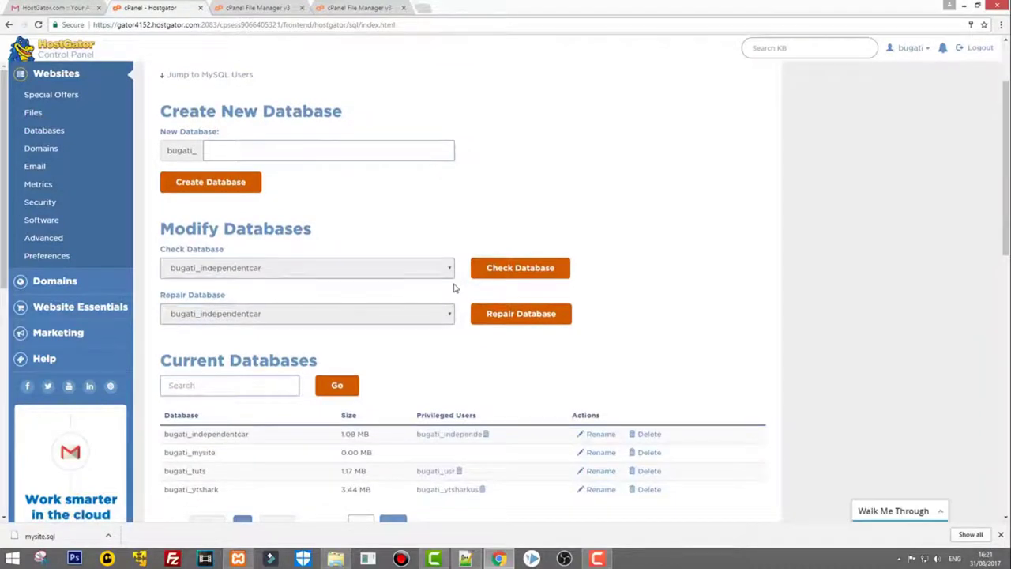
scroll(454, 288, "down", 1)
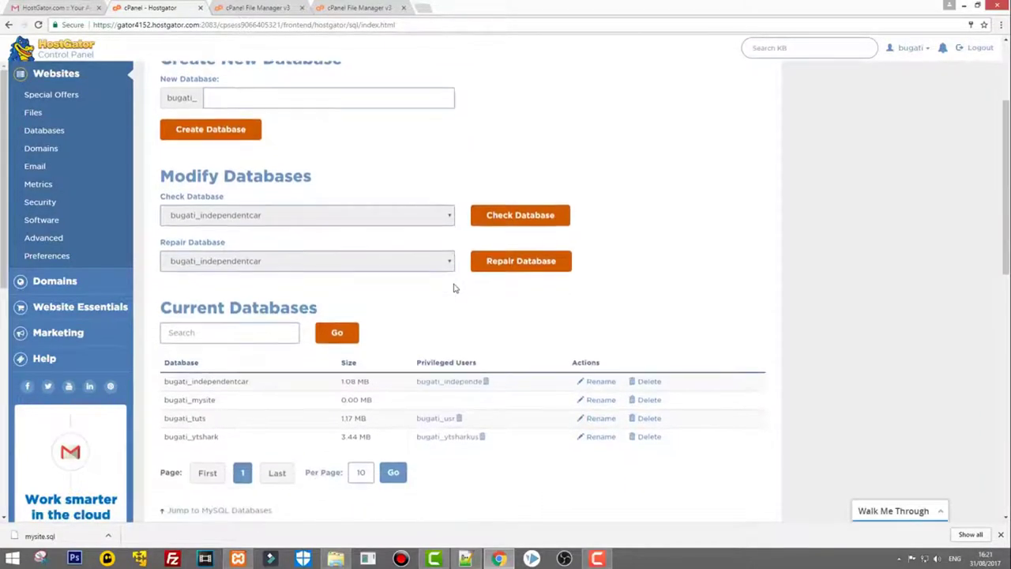
scroll(454, 288, "down", 8)
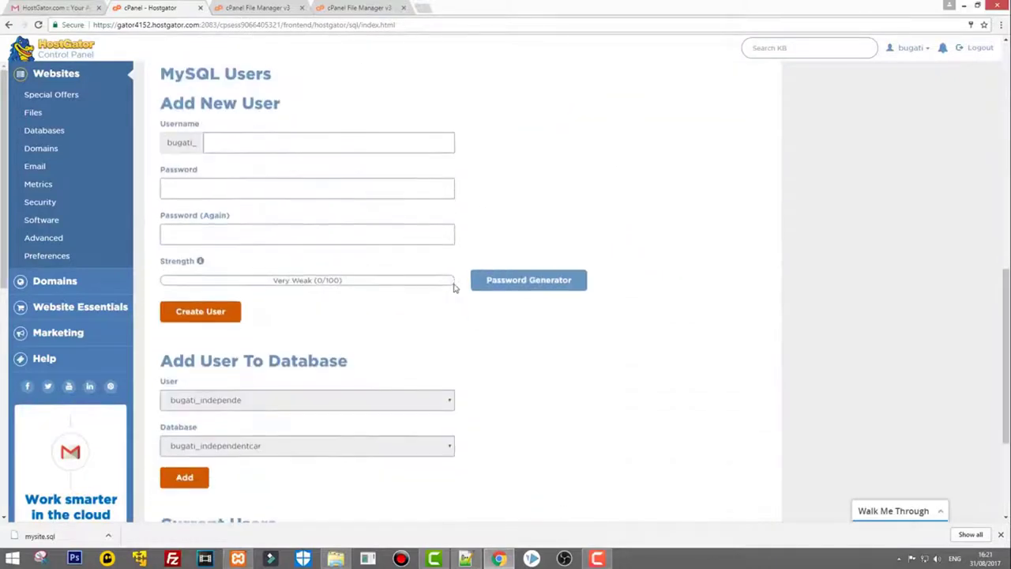
left_click_drag(172, 359, 353, 363)
scroll(215, 310, "down", 2)
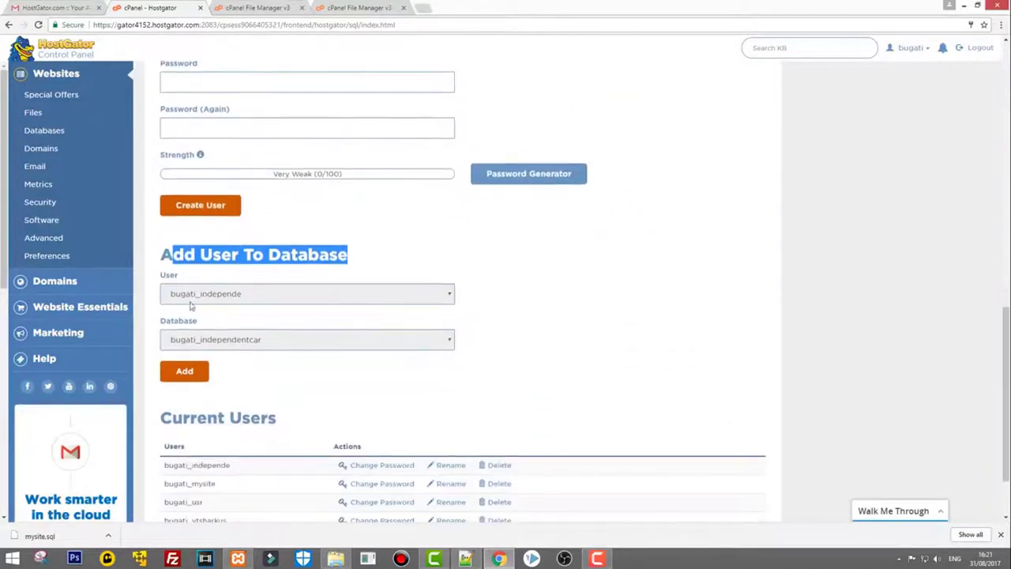
double_click(173, 276)
left_click(226, 300)
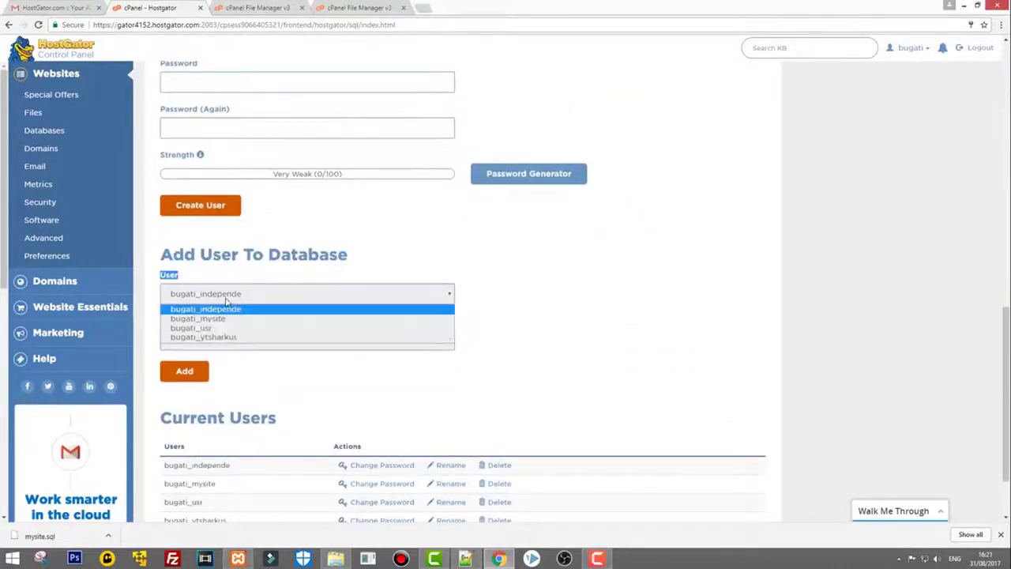
left_click(224, 321)
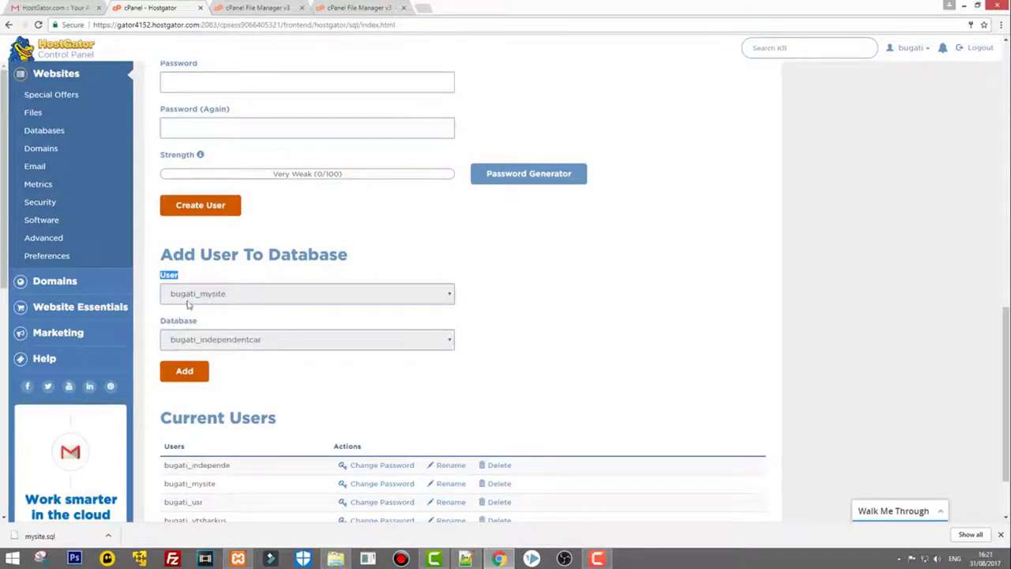
left_click_drag(161, 321, 193, 324)
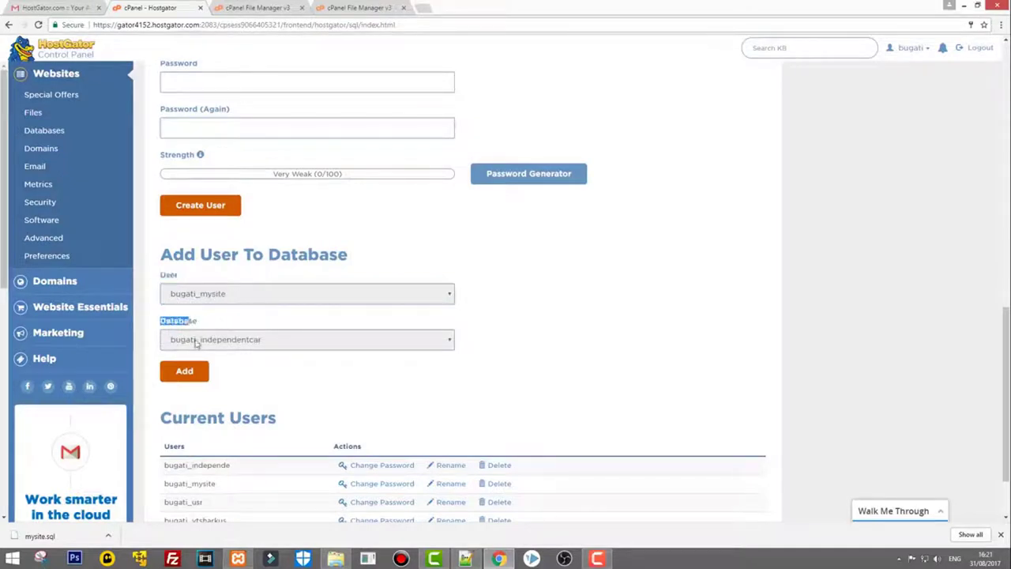
left_click(197, 342)
left_click(217, 364)
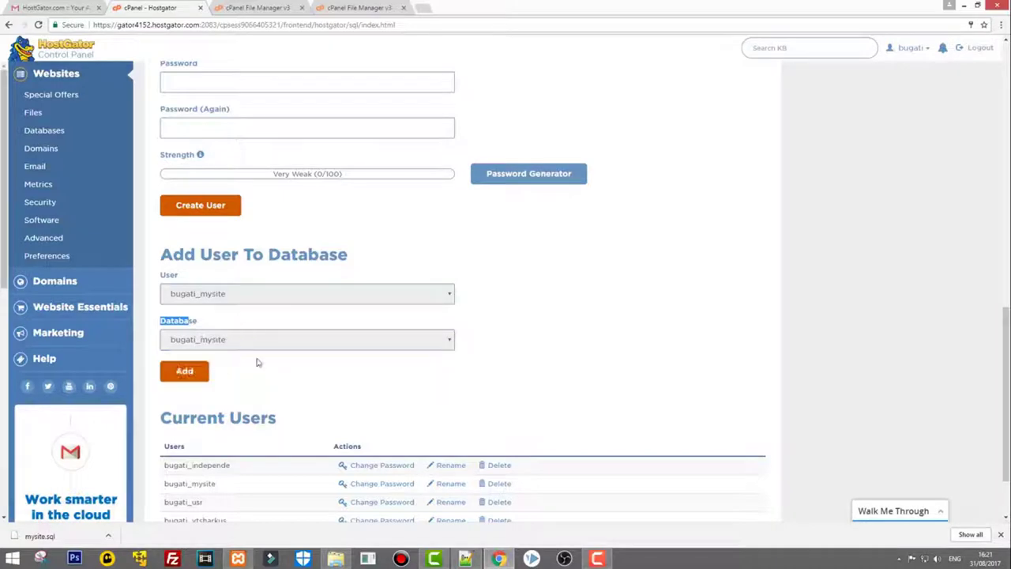
left_click(183, 373)
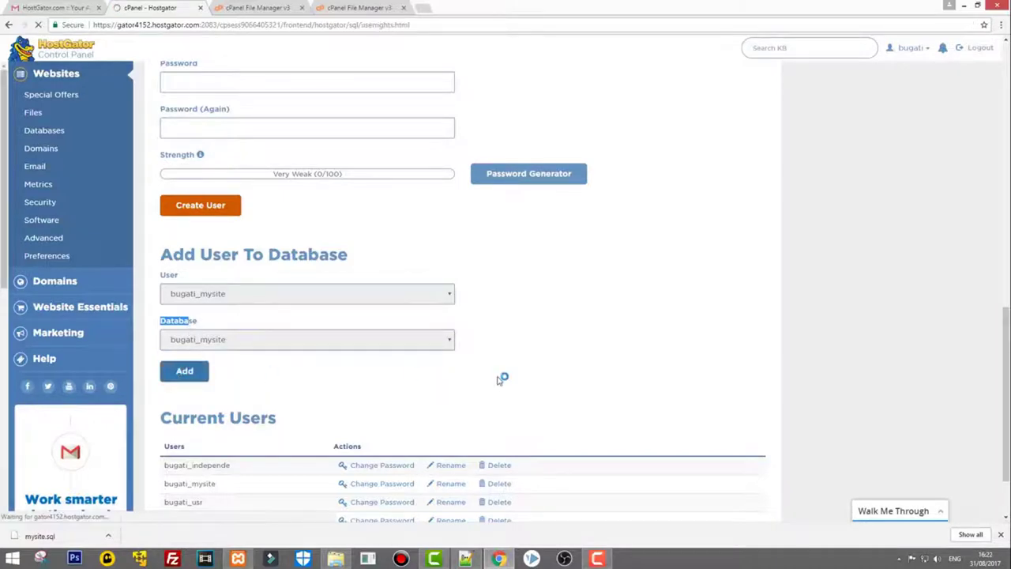
Tick ALL PRIVILEGES for bugati_mysite on the bugati_mysite database and save the changes
scroll(182, 205, "down", 1)
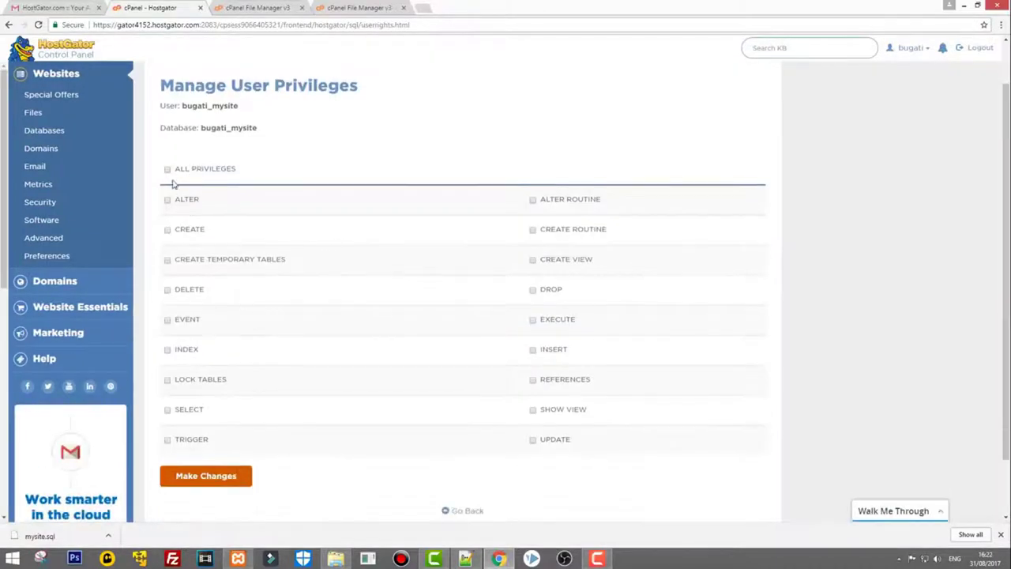
left_click(167, 170)
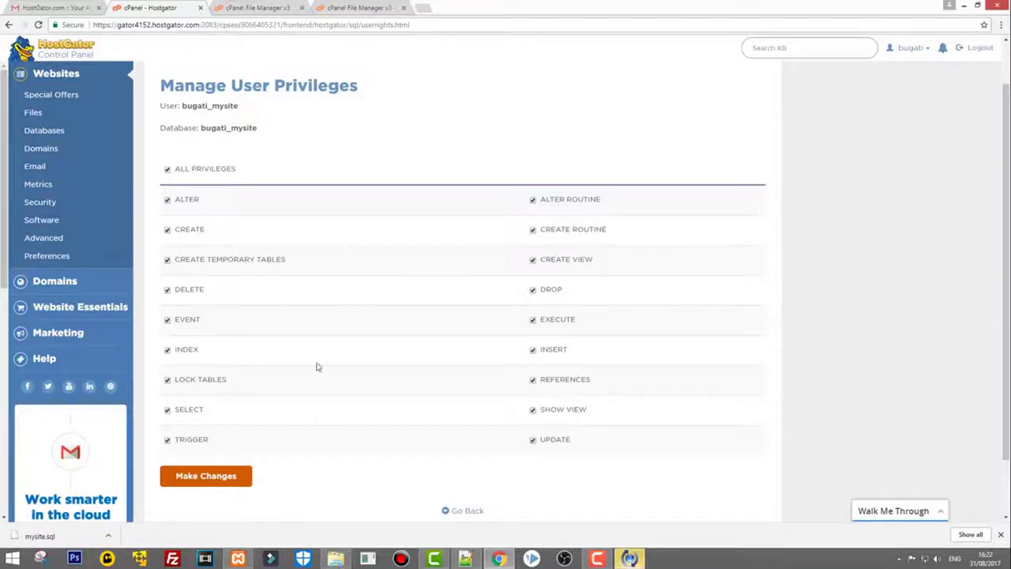
left_click(208, 480)
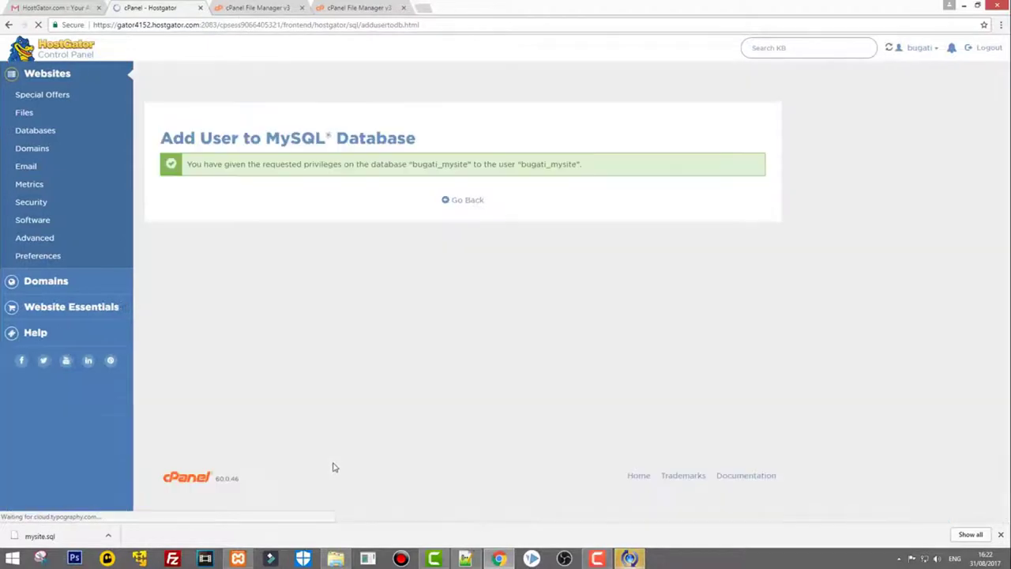
Return to the cPanel home page and launch phpMyAdmin, showing its Databases list
left_click(473, 200)
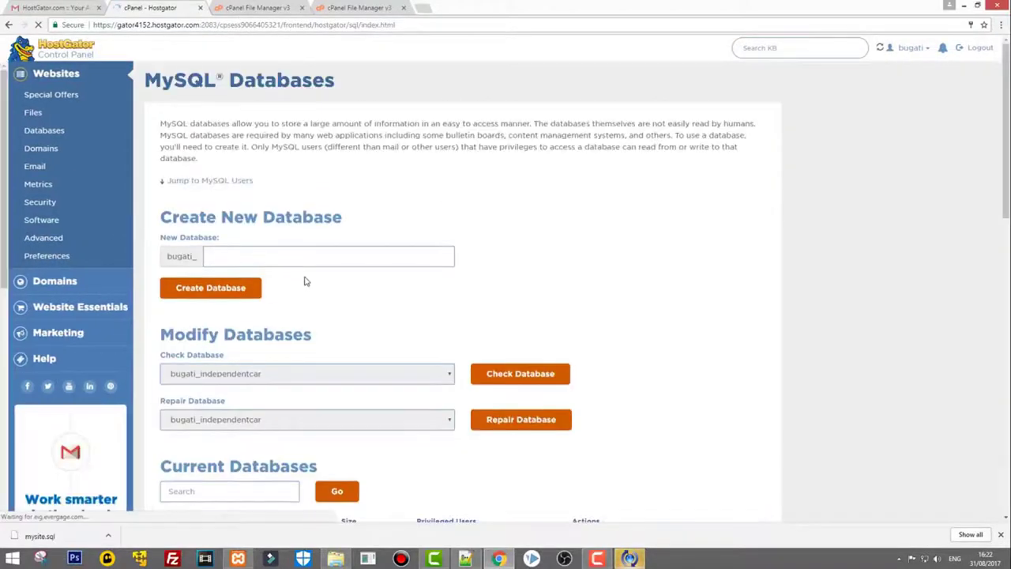
scroll(300, 289, "down", 1)
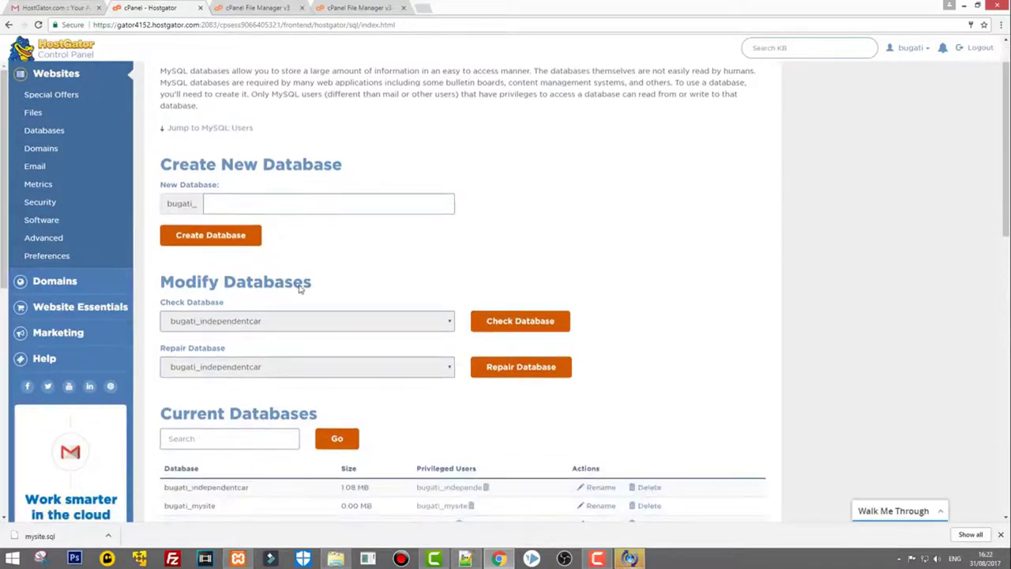
left_click(47, 55)
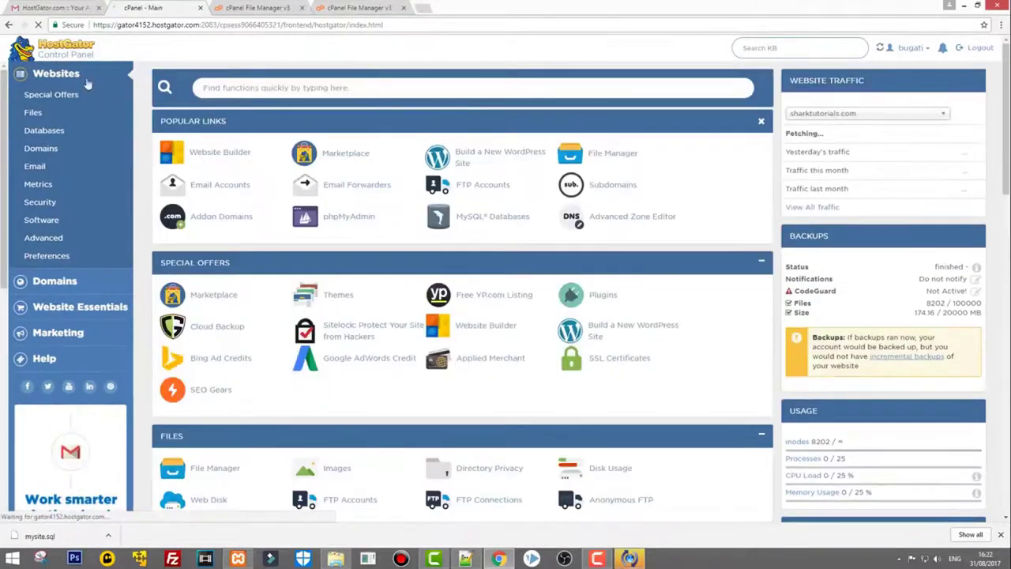
scroll(208, 272, "down", 3)
scroll(208, 281, "down", 2)
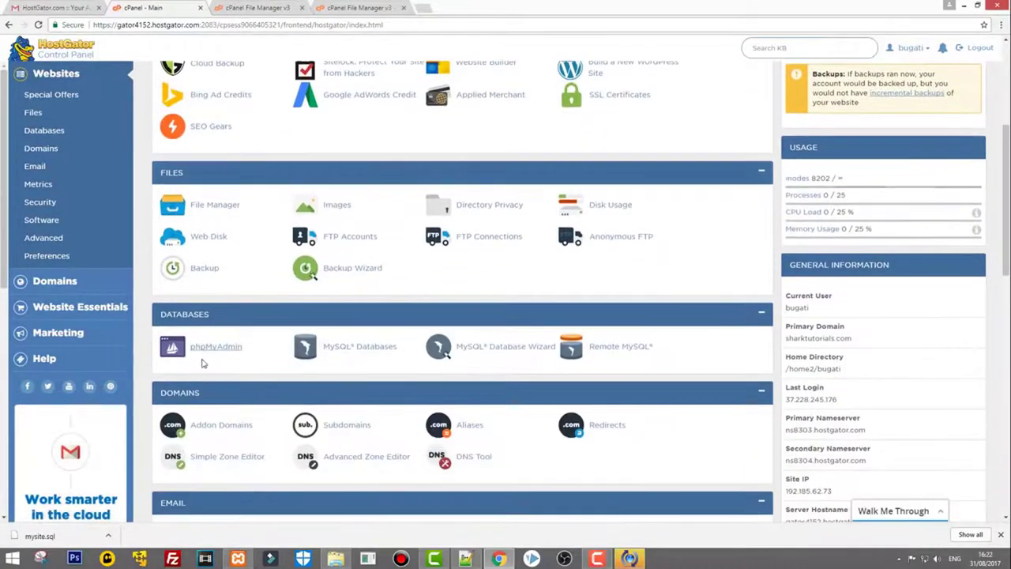
left_click(198, 350)
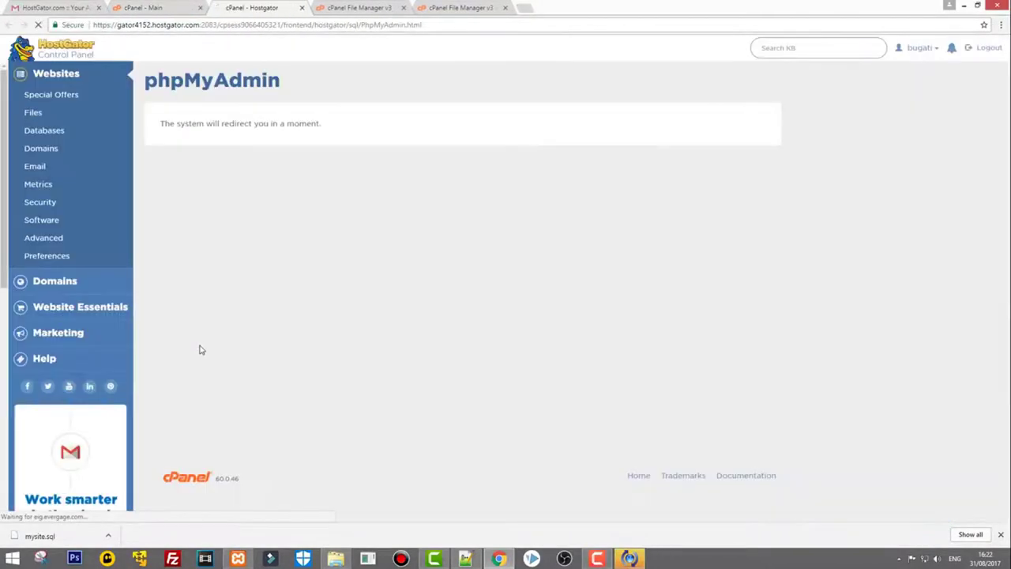
left_click(160, 57)
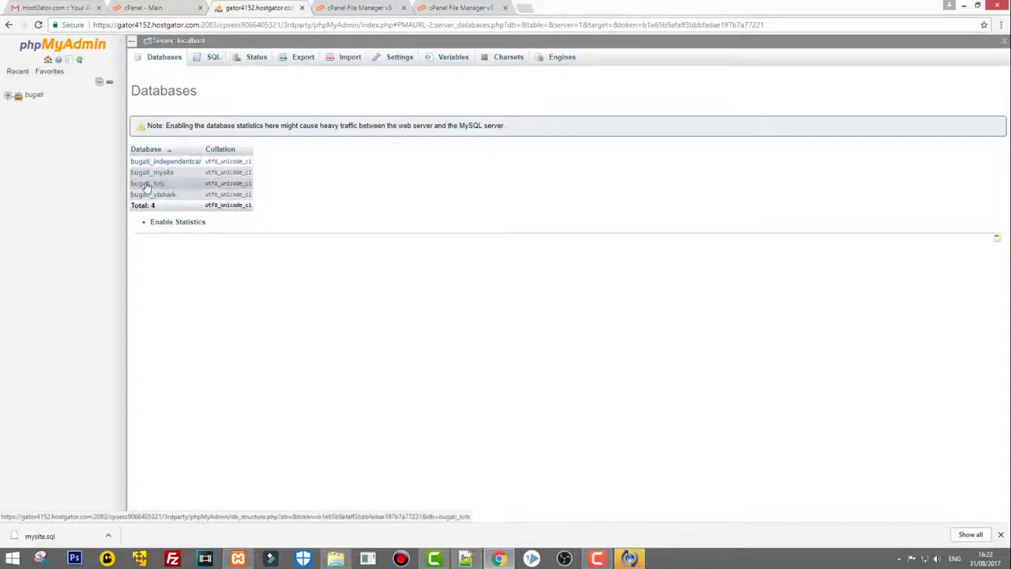
Import Downloads/mysite.sql into bugati_mysite and view its 13 wp_ tables
left_click(143, 173)
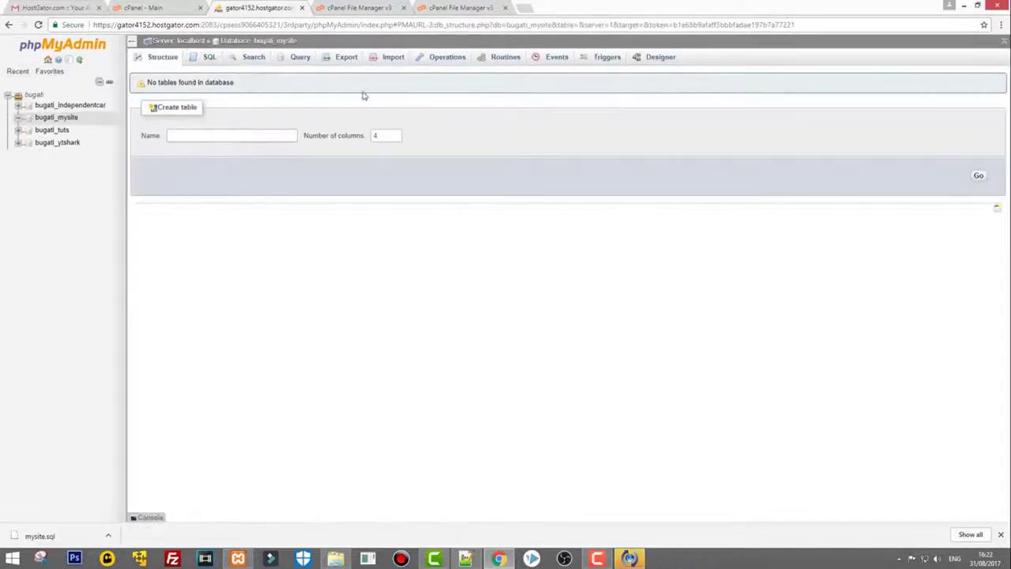
left_click(394, 60)
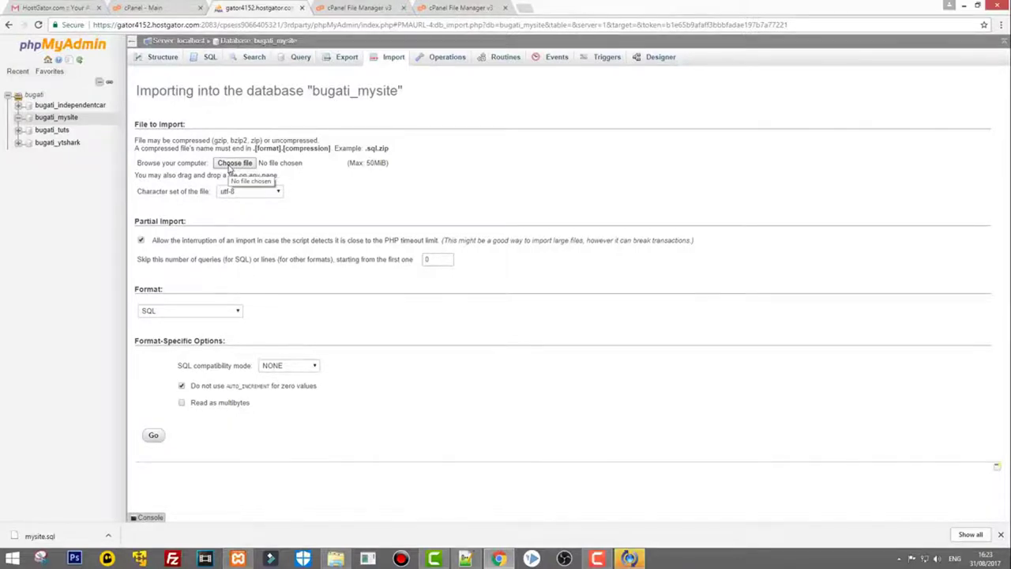
left_click(233, 164)
left_click(233, 244)
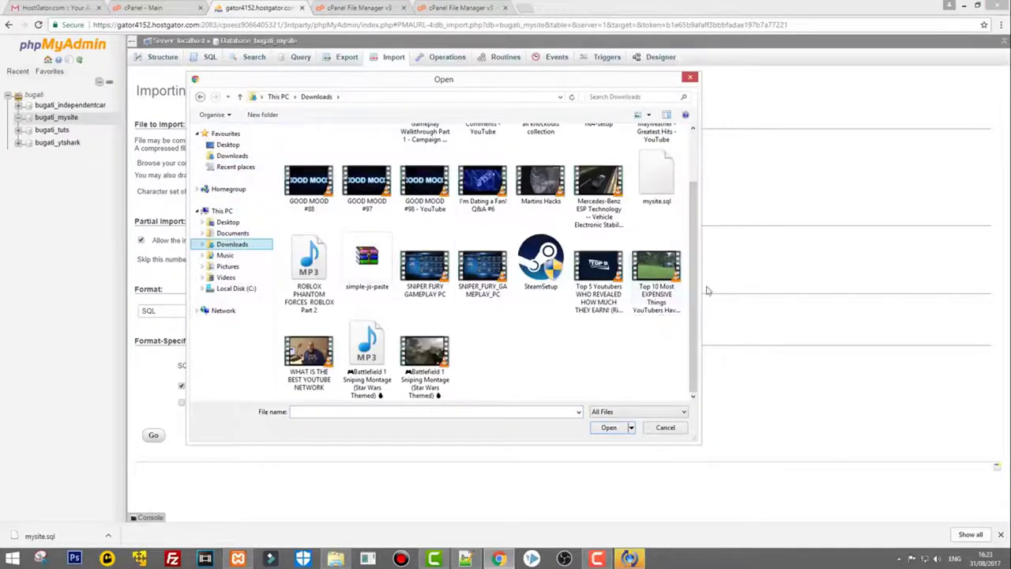
left_click(643, 207)
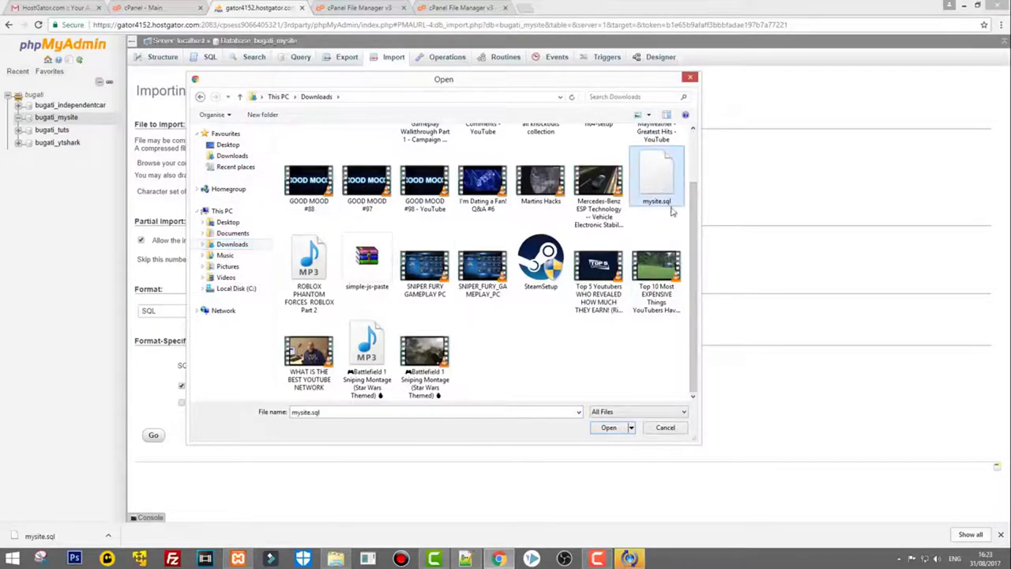
left_click(608, 427)
left_click(152, 435)
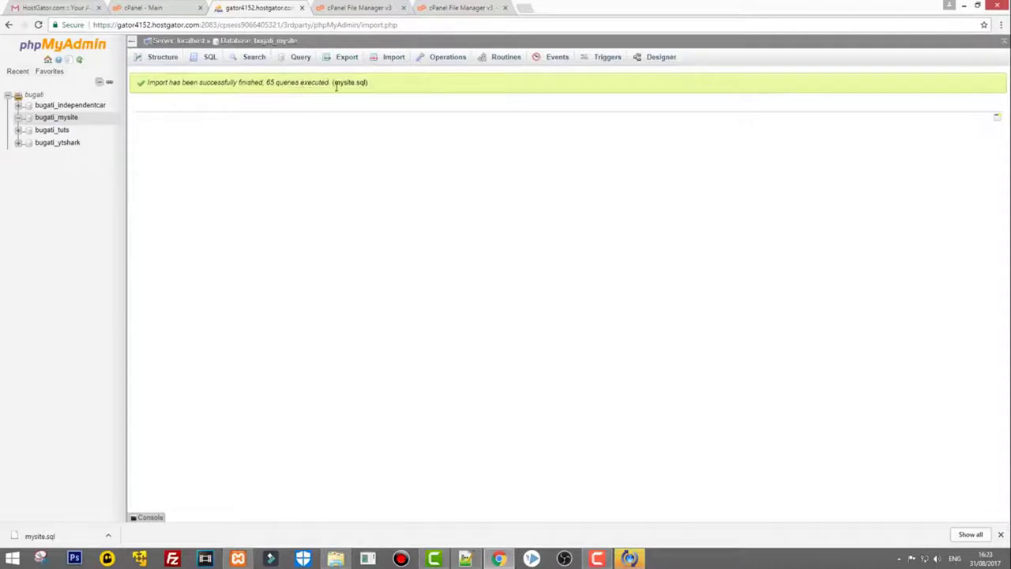
left_click(40, 117)
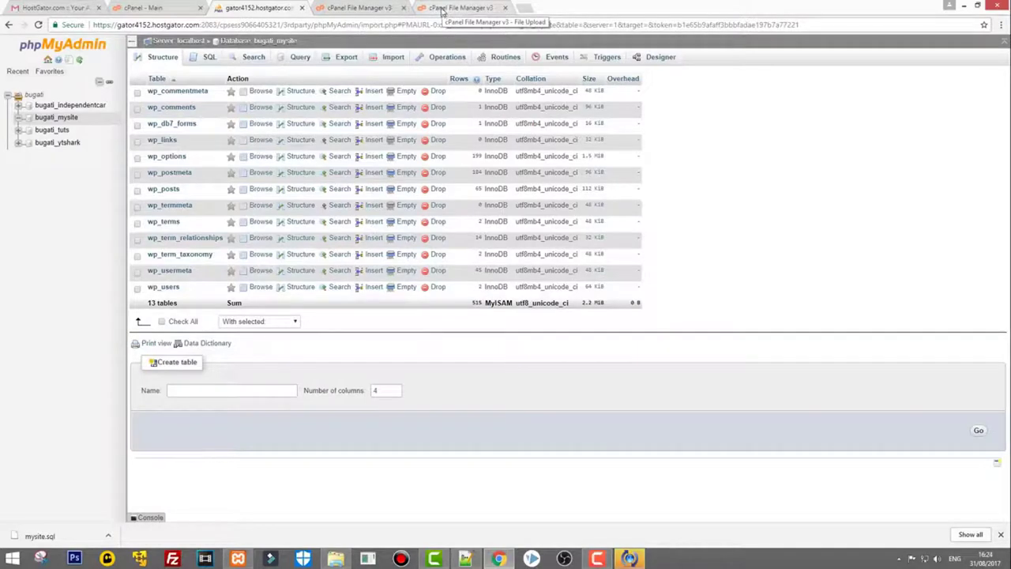
Extract mysite.zip into public_html, producing the mysite folder
left_click(427, 9)
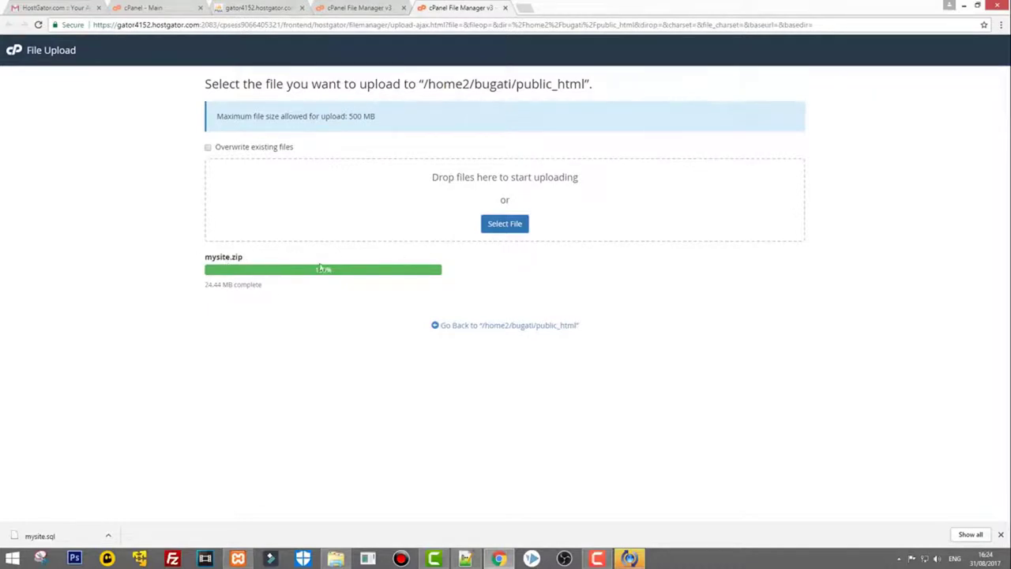
left_click(477, 328)
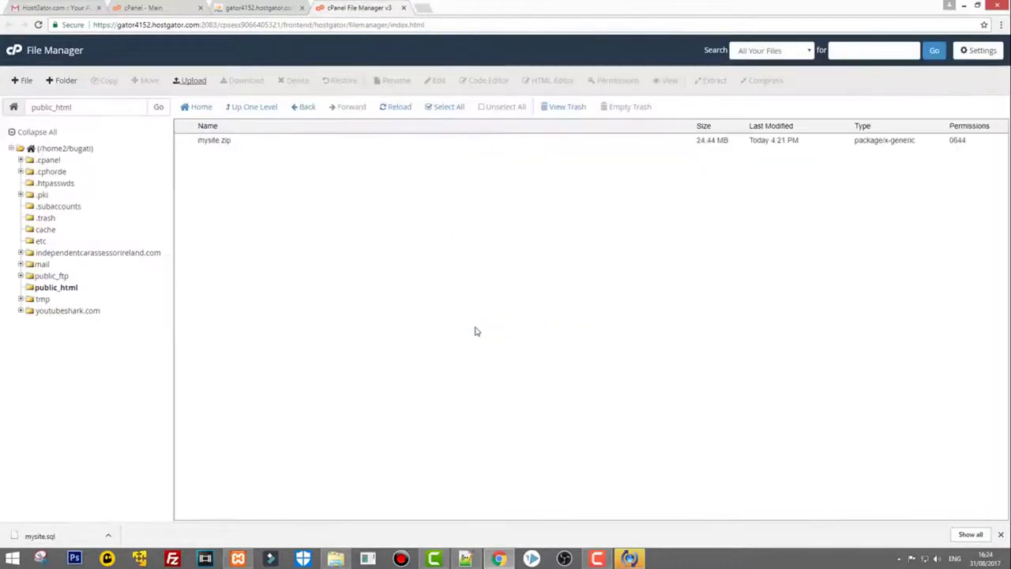
left_click(205, 139)
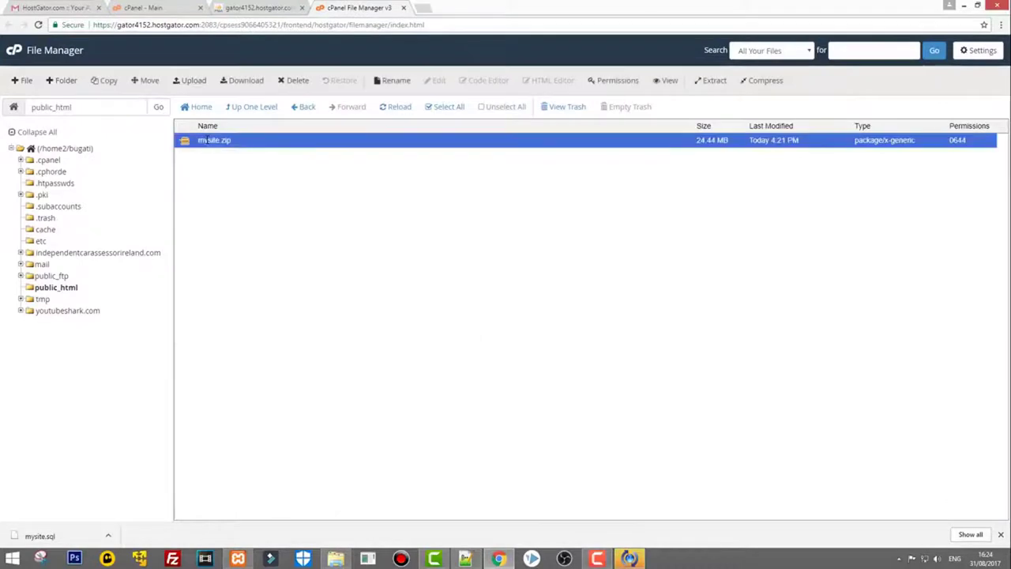
right_click(206, 140)
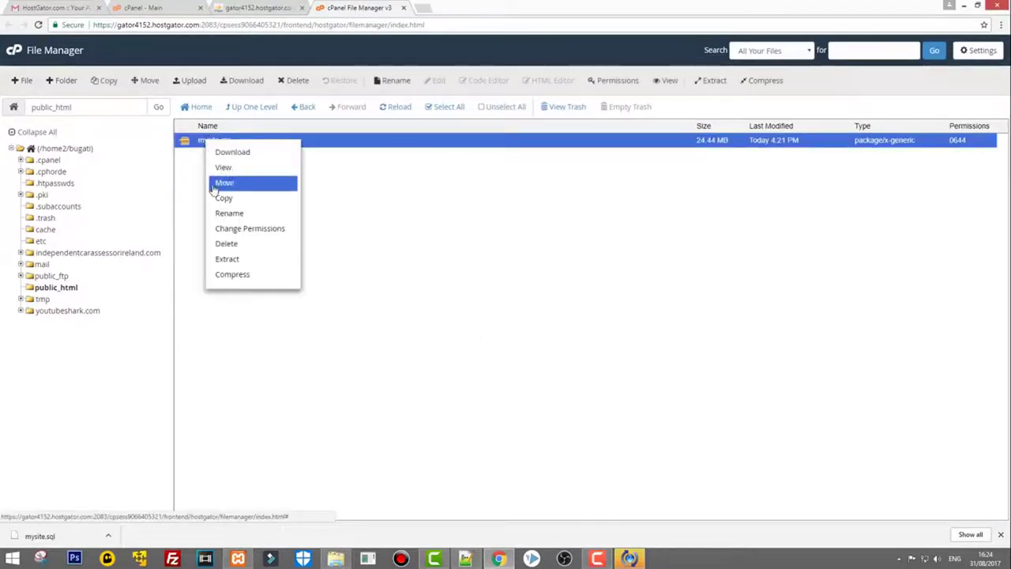
left_click(227, 260)
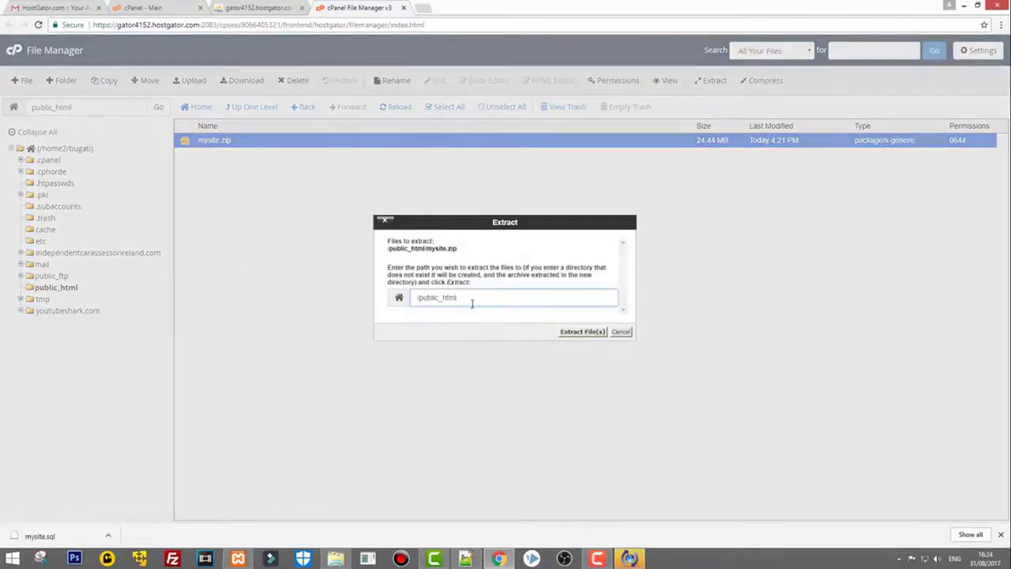
left_click(582, 332)
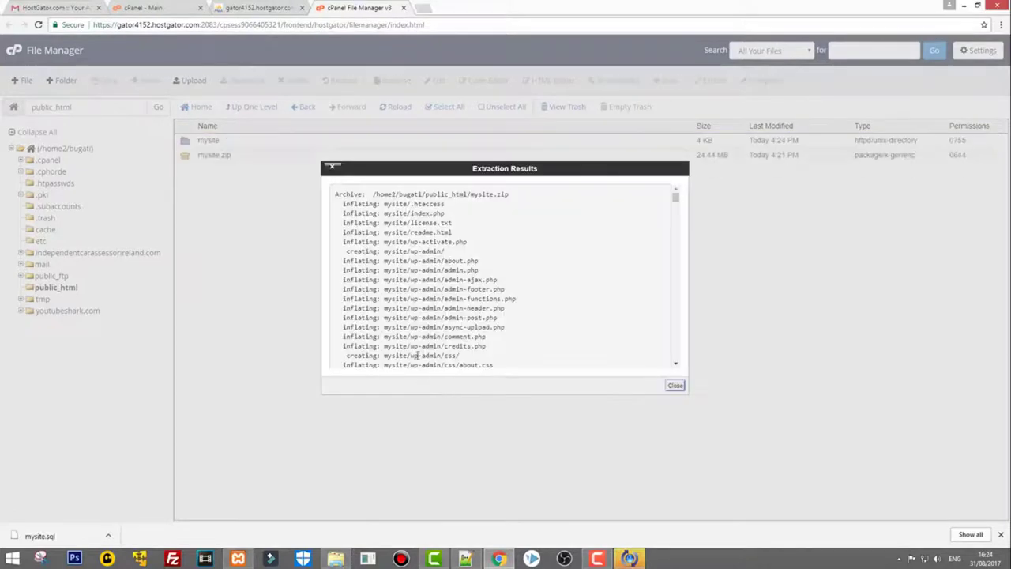
left_click(674, 386)
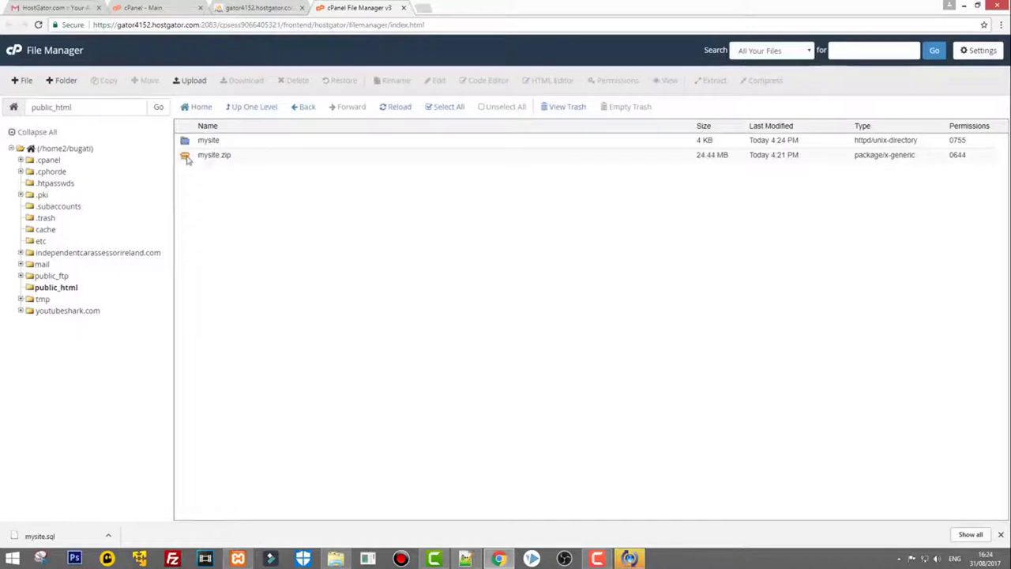
Move the mysite.zip archive to the trash
left_click(185, 157)
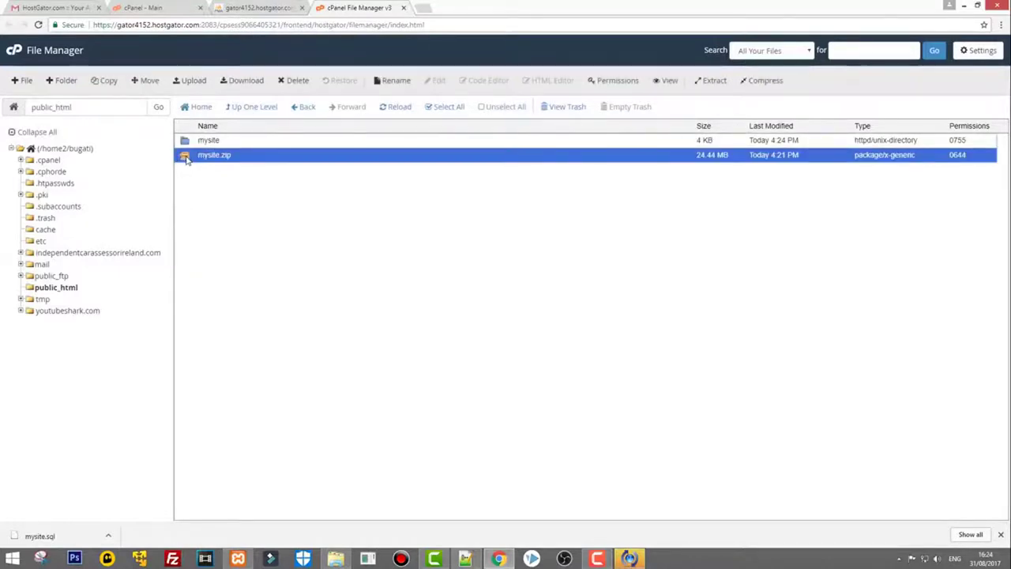
right_click(186, 158)
left_click(197, 260)
left_click(592, 311)
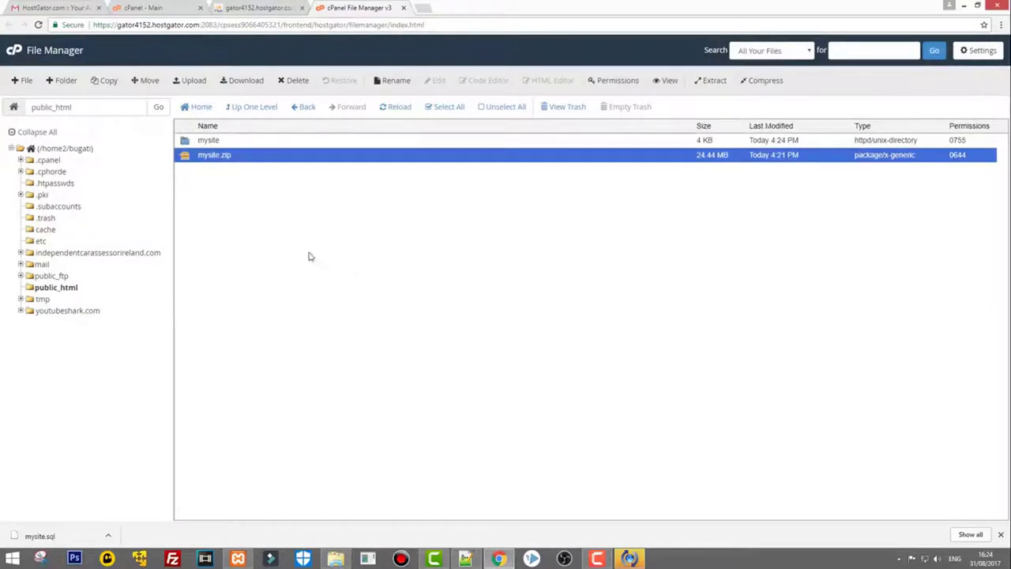
Move all WordPress files from the mysite folder up into /public_html
double_click(187, 142)
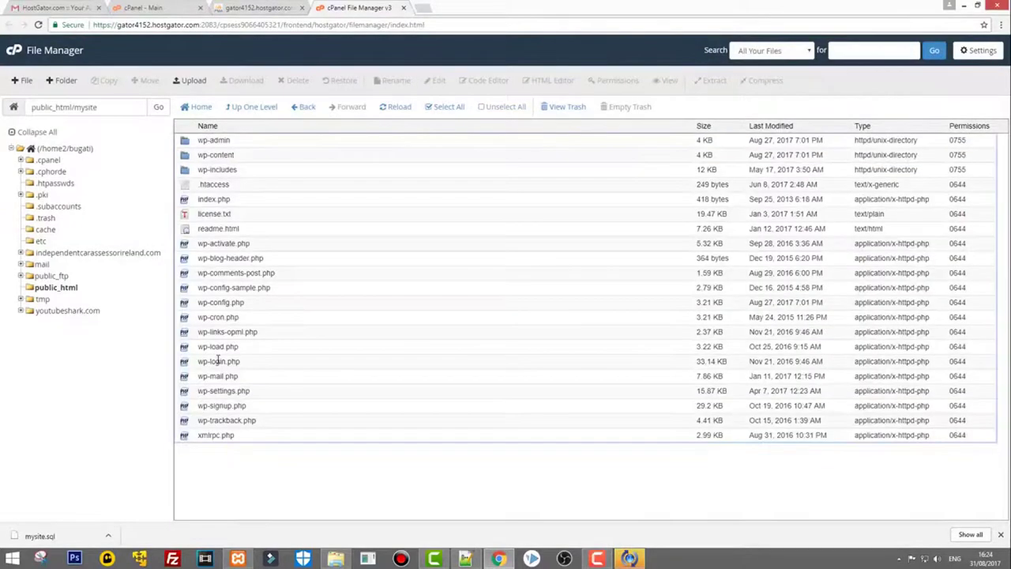
left_click_drag(260, 440, 256, 147)
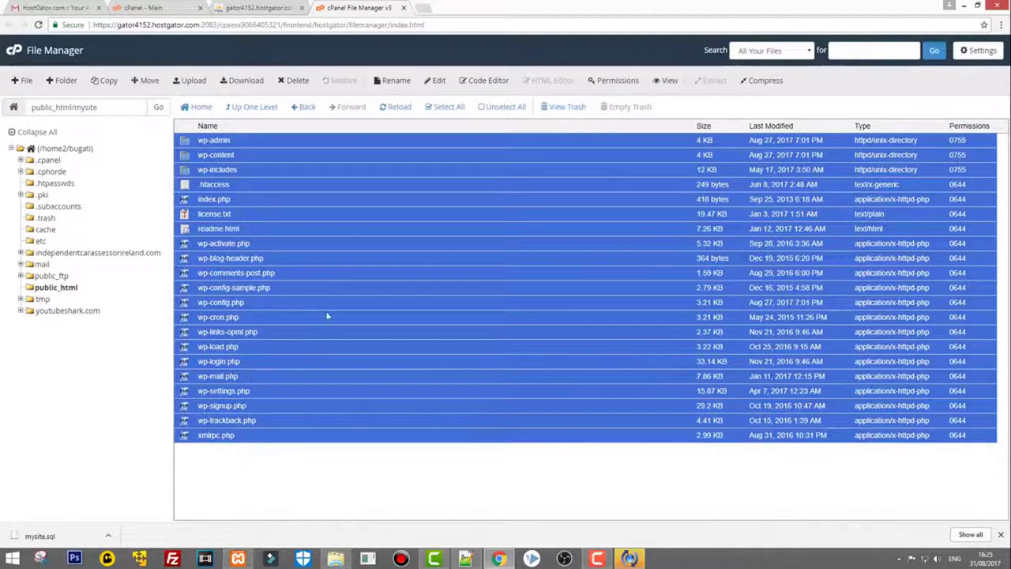
right_click(331, 273)
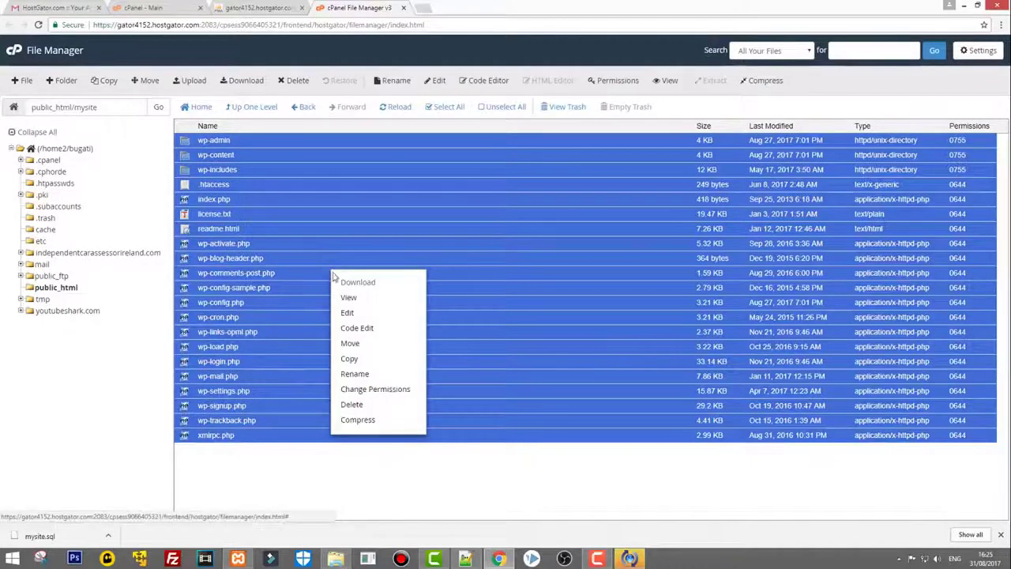
left_click(353, 344)
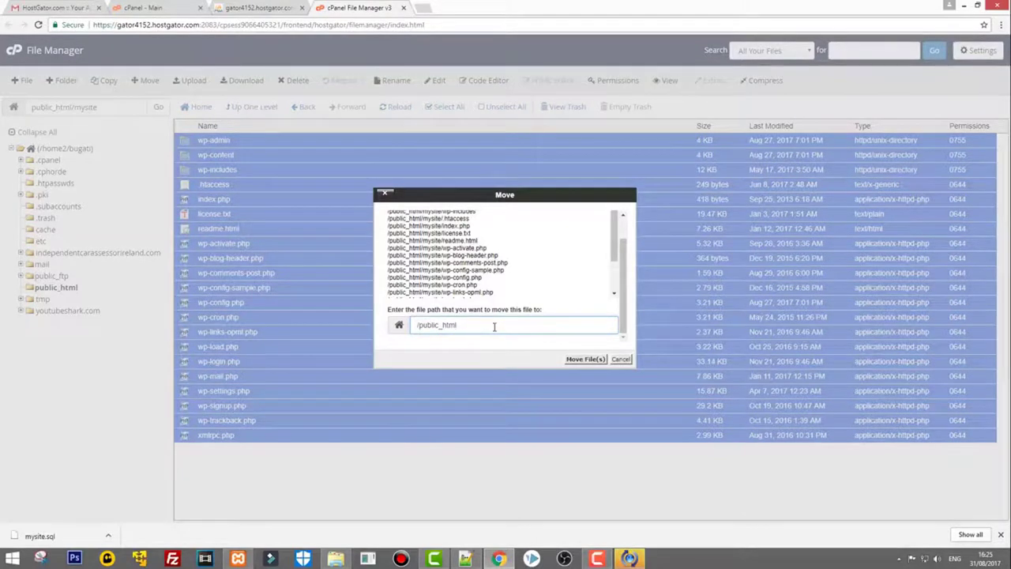
left_click(583, 360)
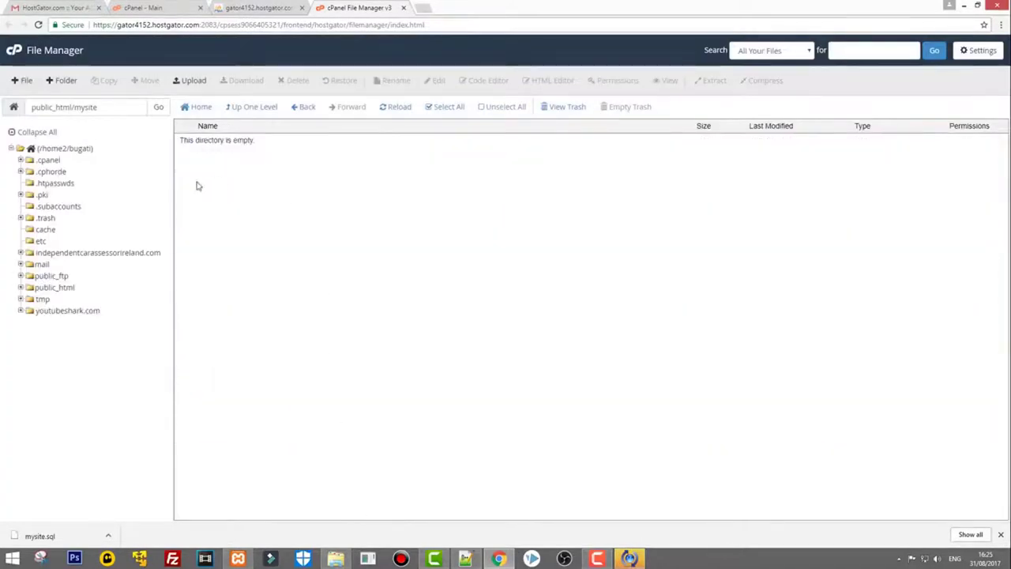
Trash the empty mysite folder from public_html and open a new browser tab
left_click(47, 287)
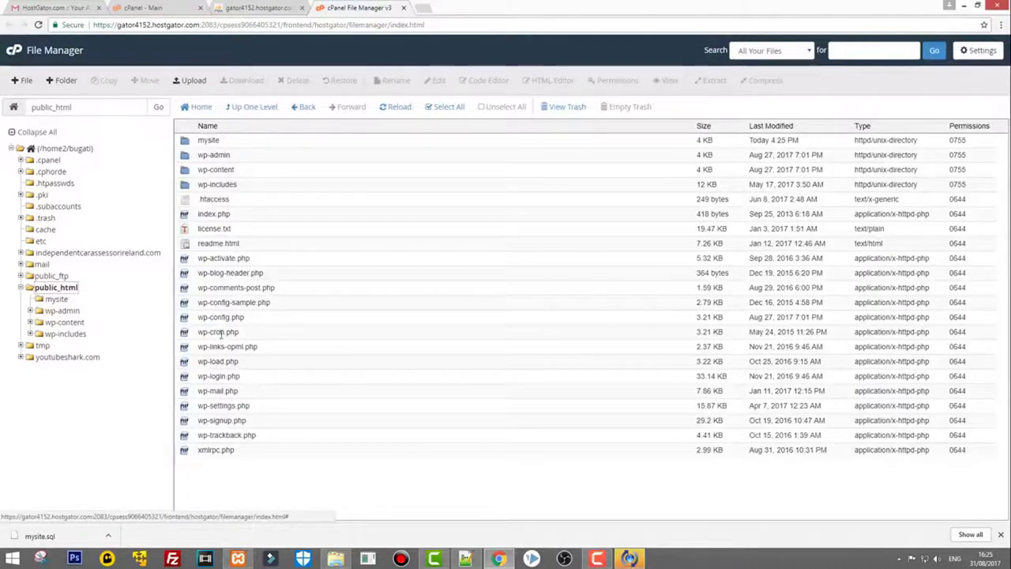
left_click(185, 143)
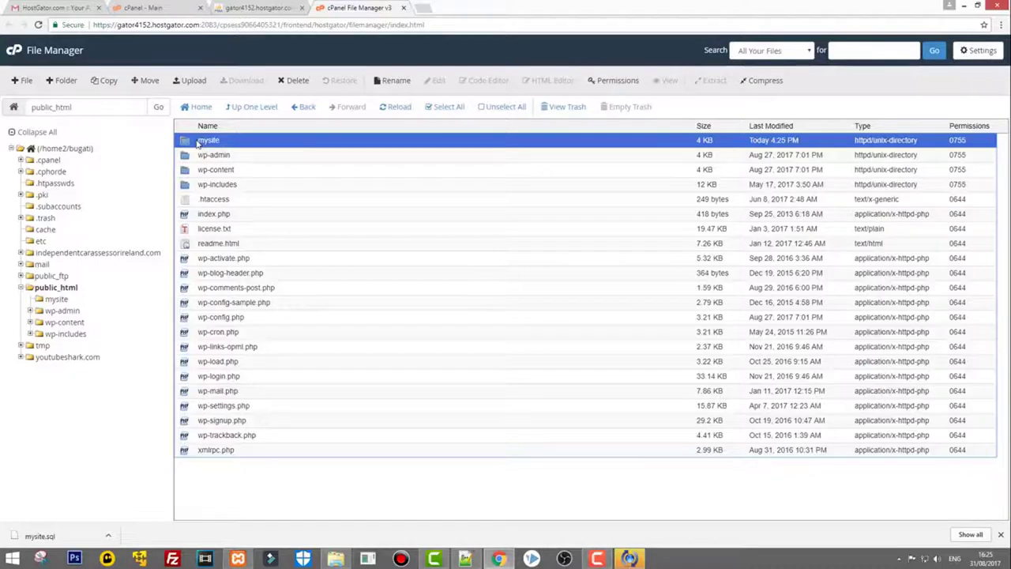
right_click(199, 143)
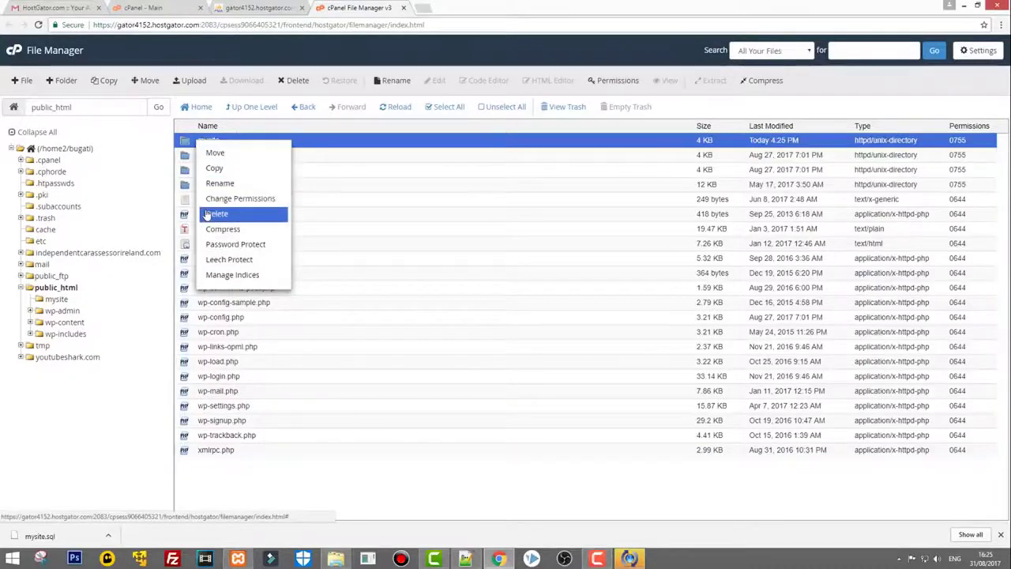
left_click(207, 214)
left_click(594, 314)
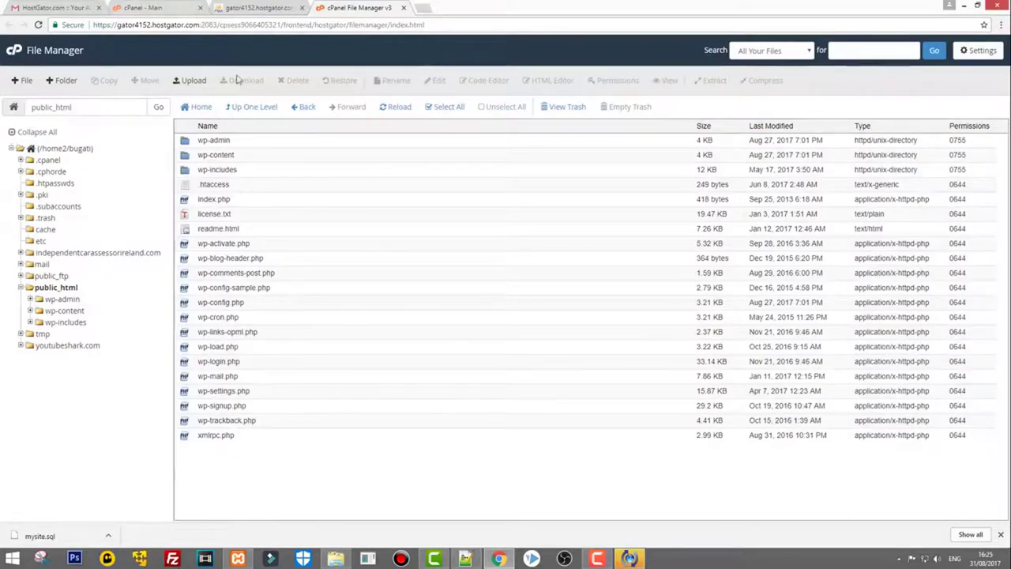
left_click(424, 8)
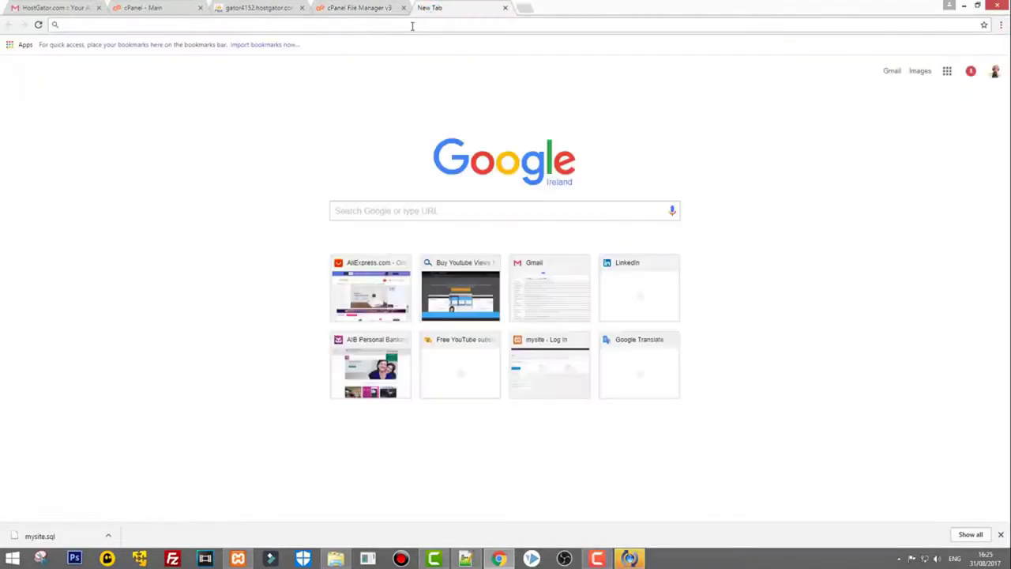
Load sharktutorials.com, see the database connection error, then return to the File Manager tab
type("sha")
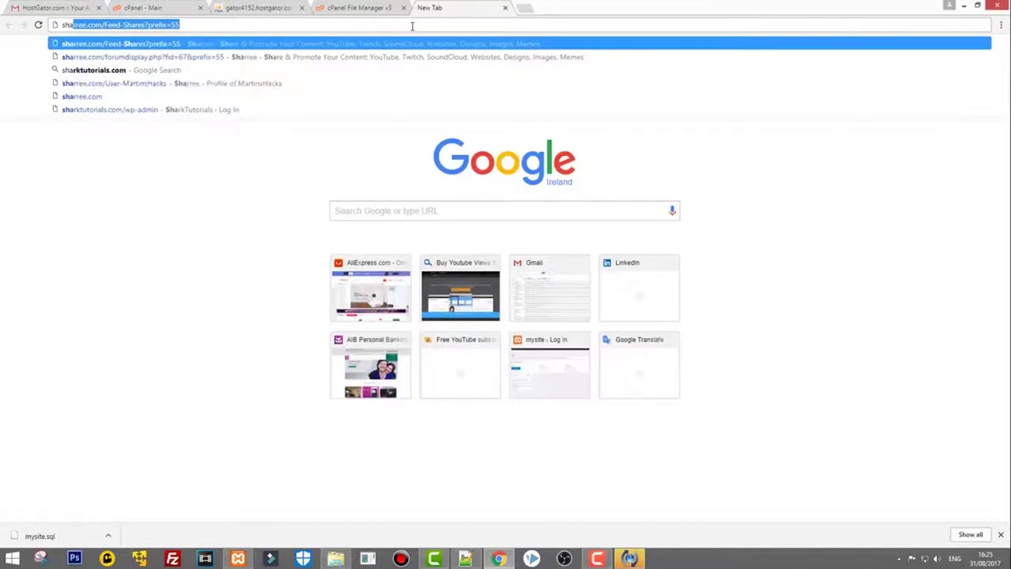
type("rktutorials.com")
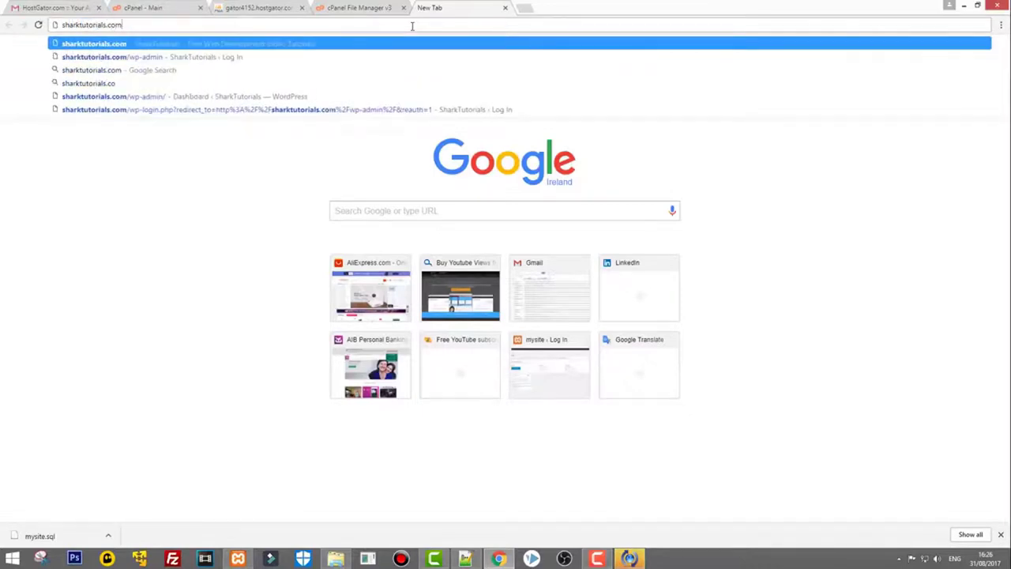
key("Return")
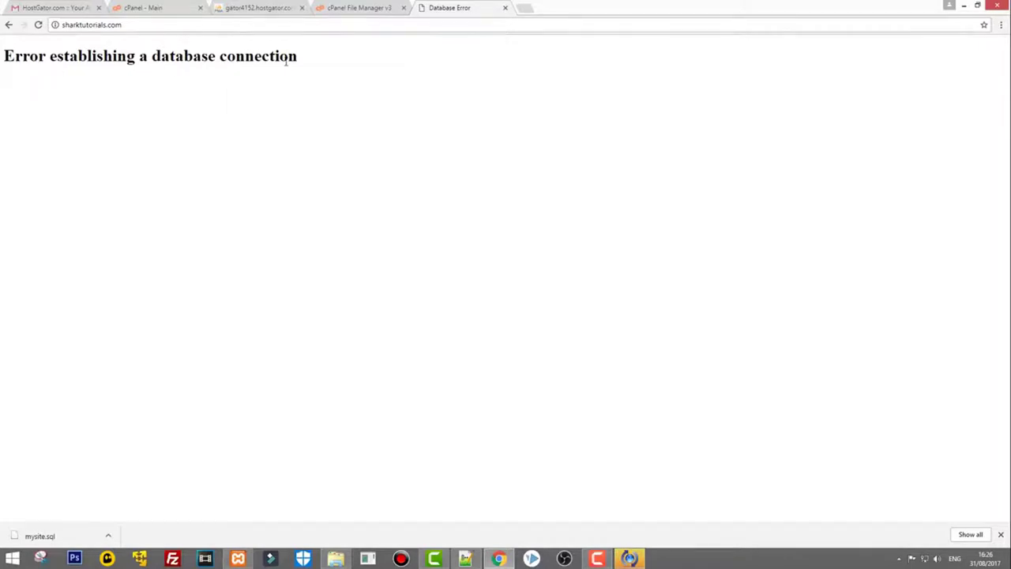
left_click(360, 8)
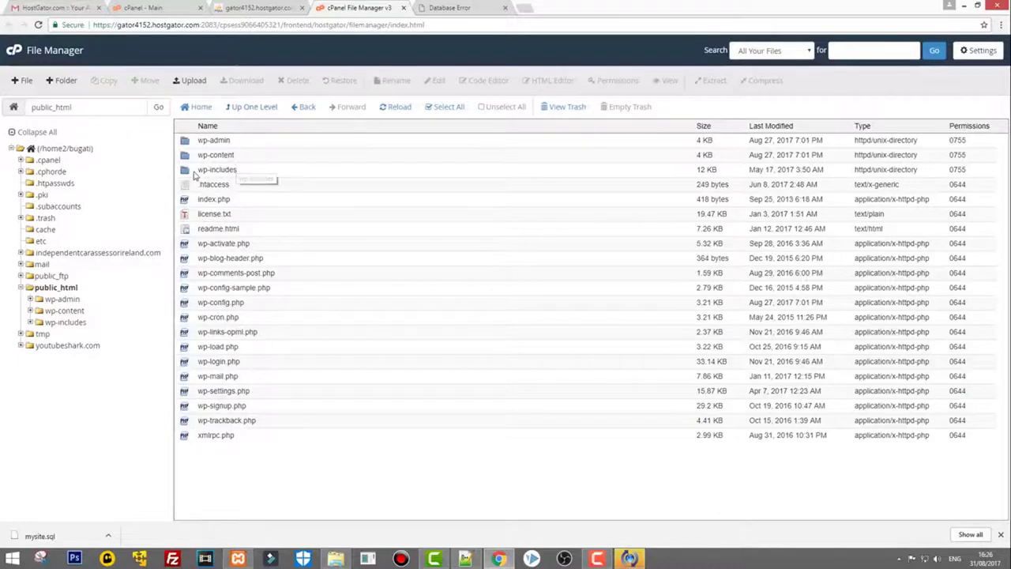
Open wp-config.php from public_html in the File Manager Code Editor
left_click(202, 303)
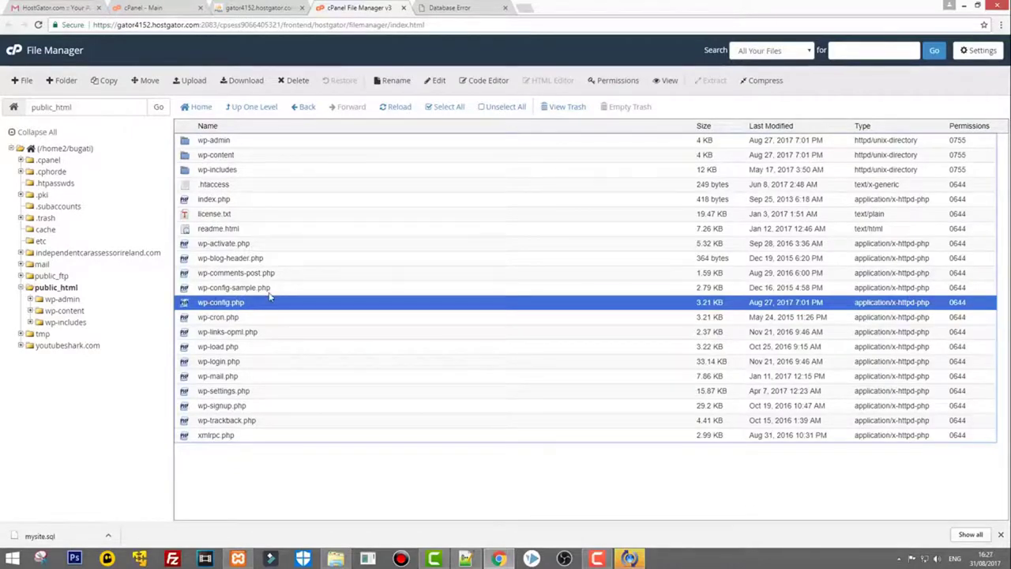
left_click(481, 83)
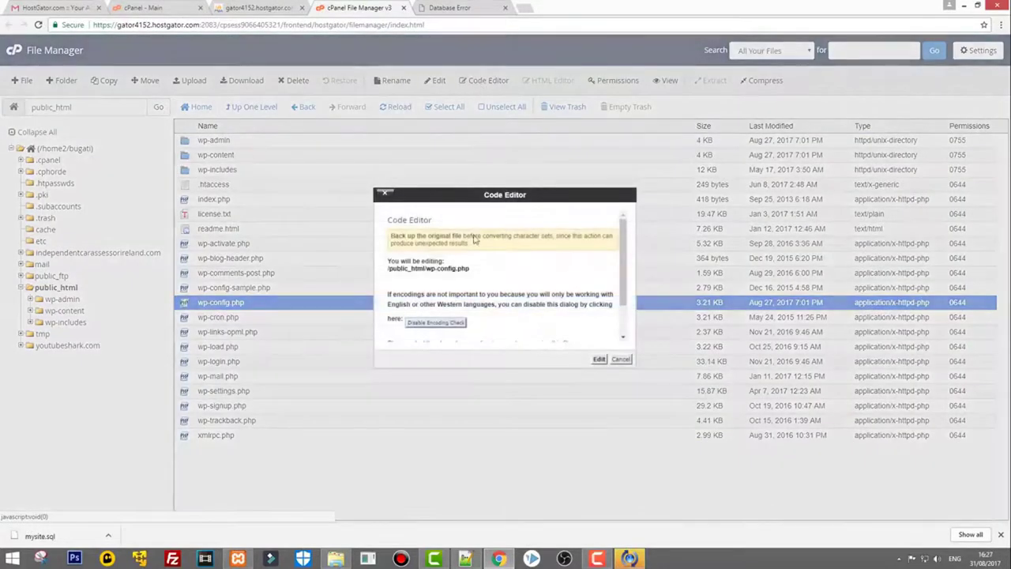
left_click(599, 360)
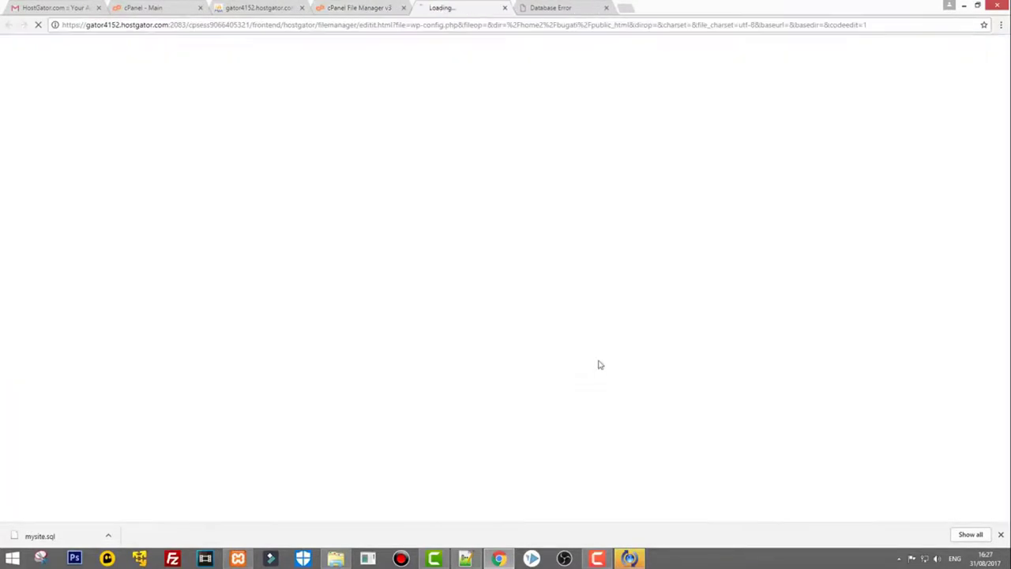
Set DB_USER to 'bugati1mysite' and enter the database password in DB_PASSWORD
scroll(440, 357, "down", 3)
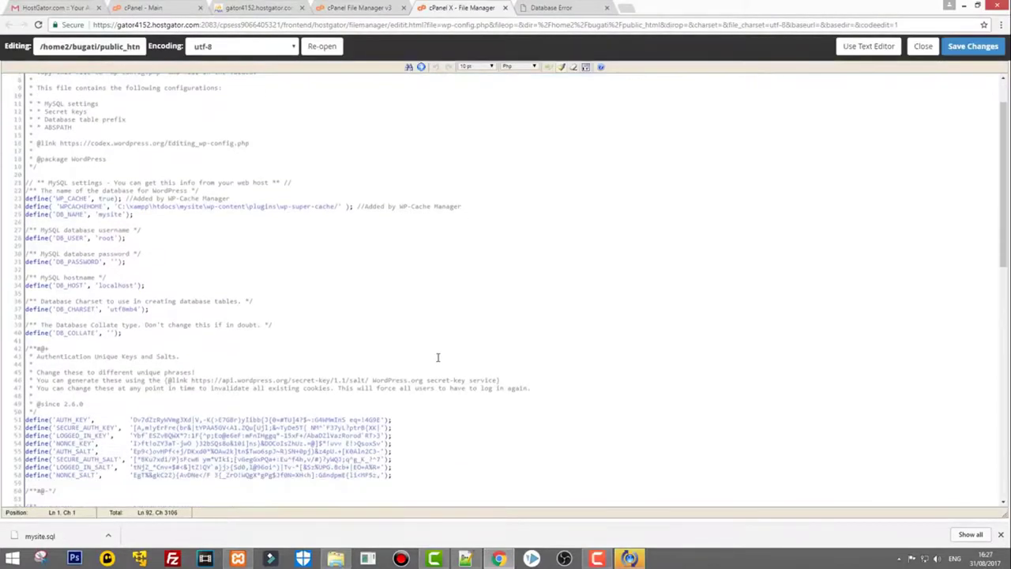
scroll(201, 239, "up", 1)
left_click_drag(41, 203, 128, 203)
scroll(139, 246, "up", 3)
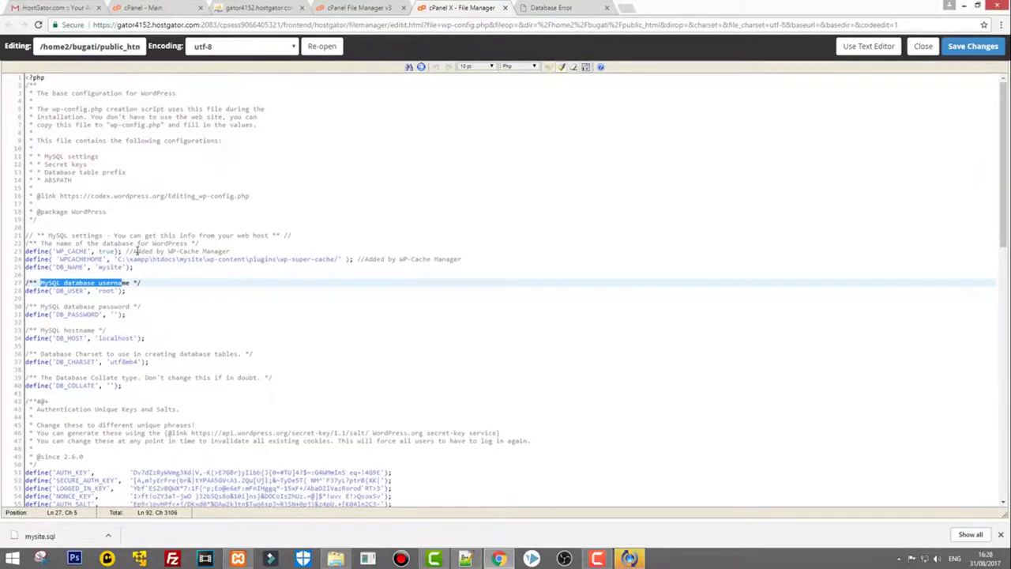
scroll(139, 249, "down", 3)
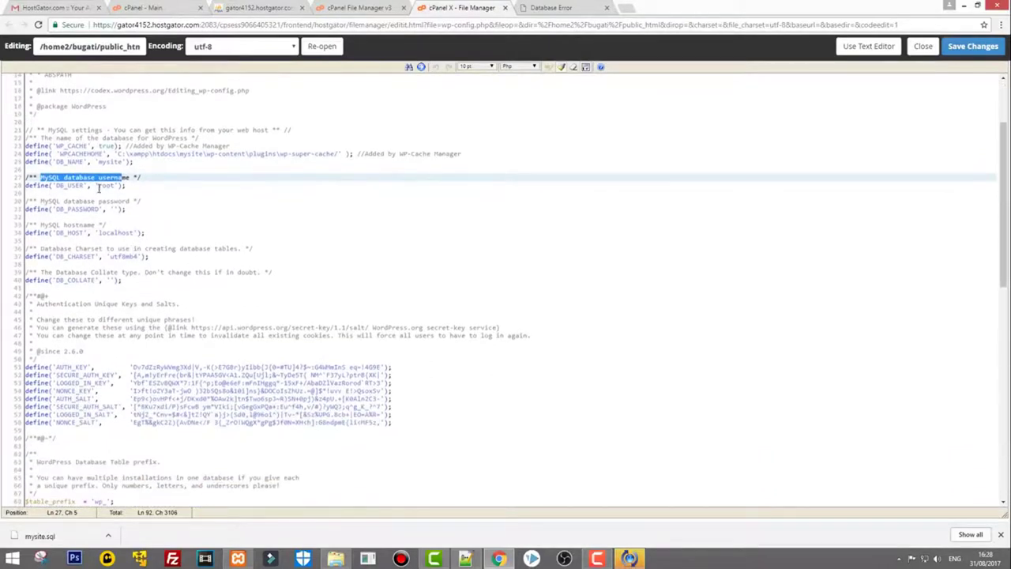
left_click(115, 185)
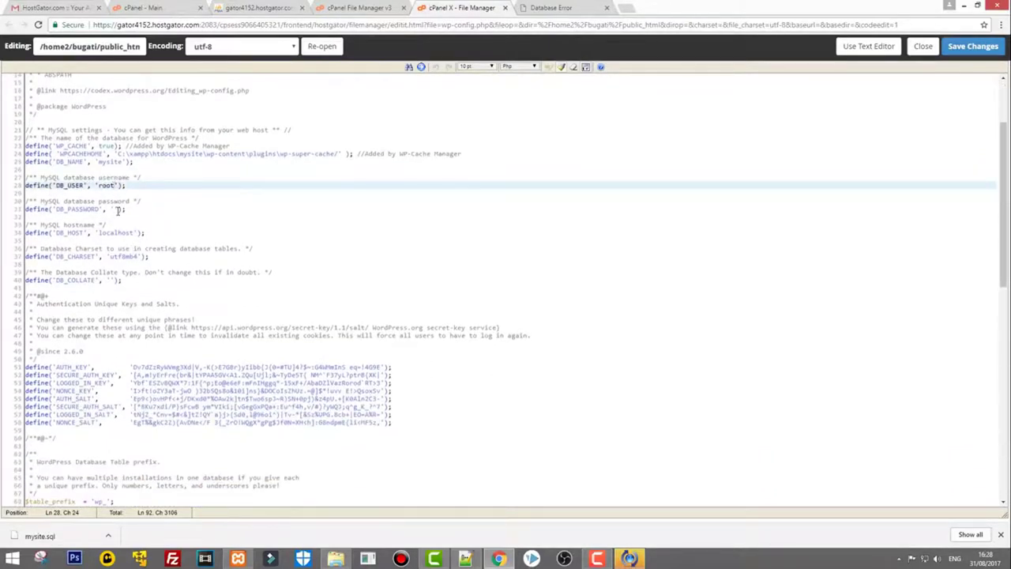
key("BackSpace")
key("BackSpace")
key("BackSpace")
key("BackSpace")
type("bugati1")
type("mysite")
left_click(114, 208)
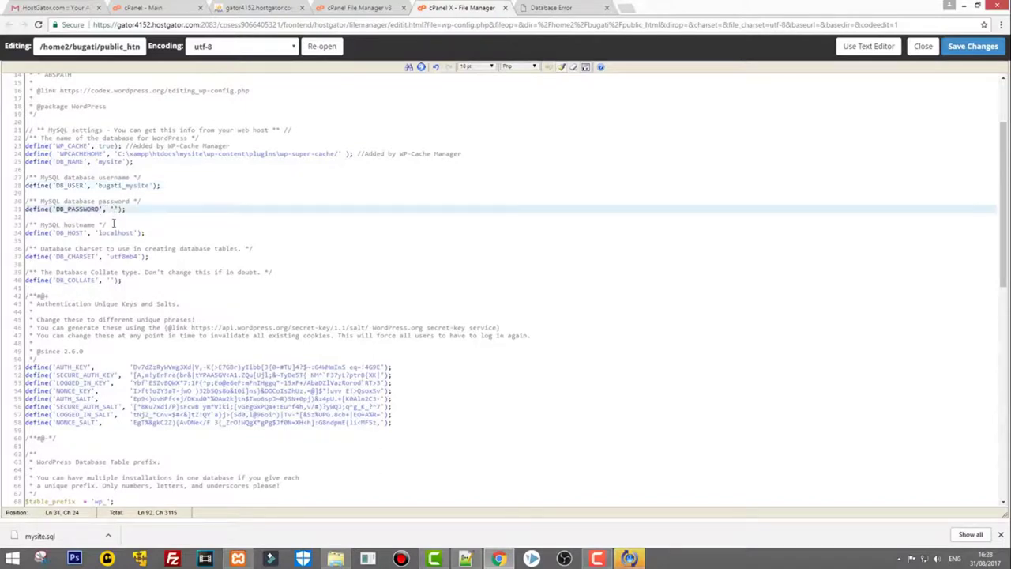
Change DB_NAME to 'bugati_mysite' and save wp-config.php
left_click_drag(100, 234, 133, 234)
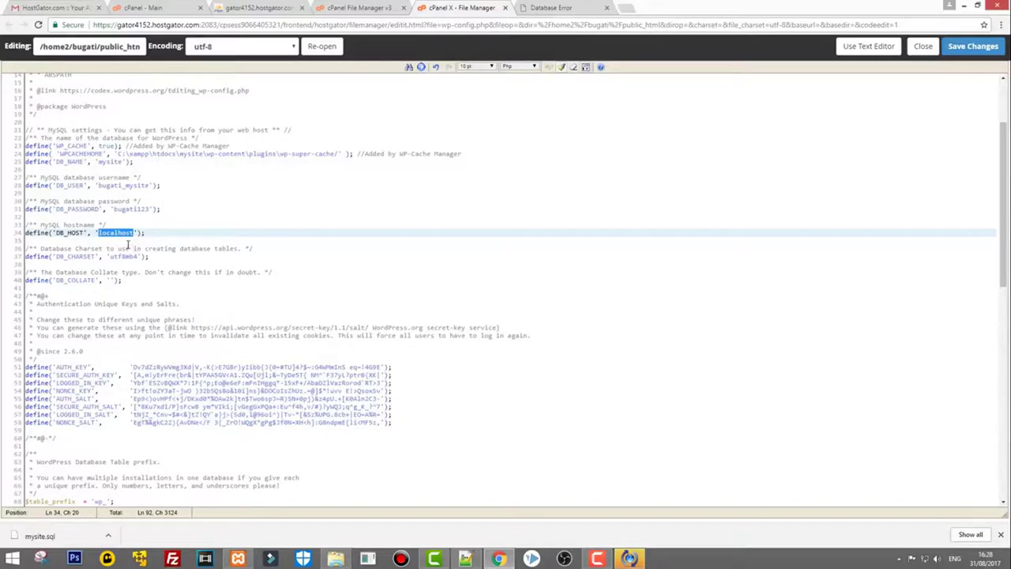
scroll(118, 235, "up", 2)
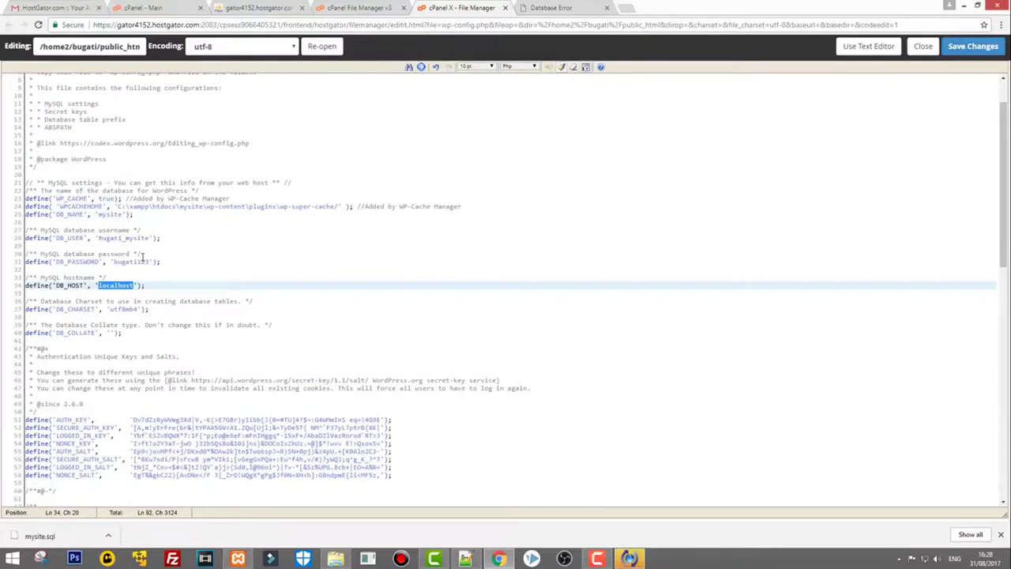
left_click_drag(114, 262, 132, 286)
scroll(86, 328, "down", 1)
left_click_drag(98, 189, 124, 189)
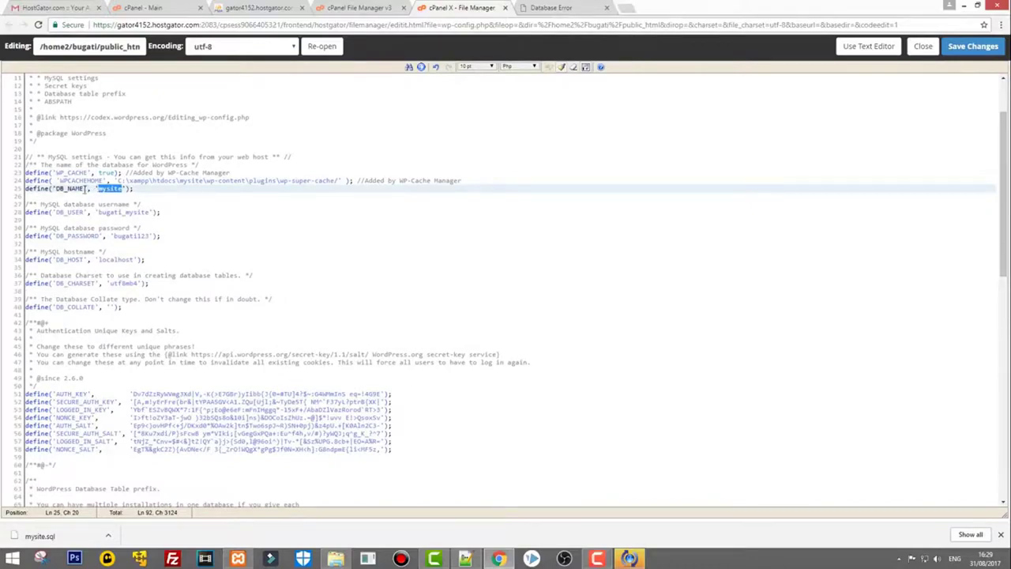
left_click(103, 203)
type("bugati_")
left_click(965, 47)
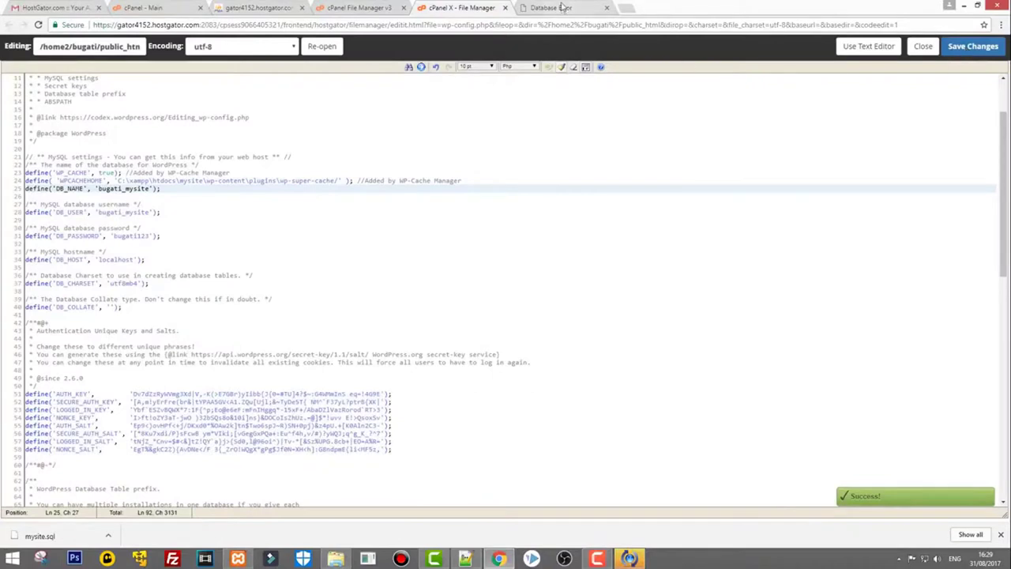
left_click(562, 8)
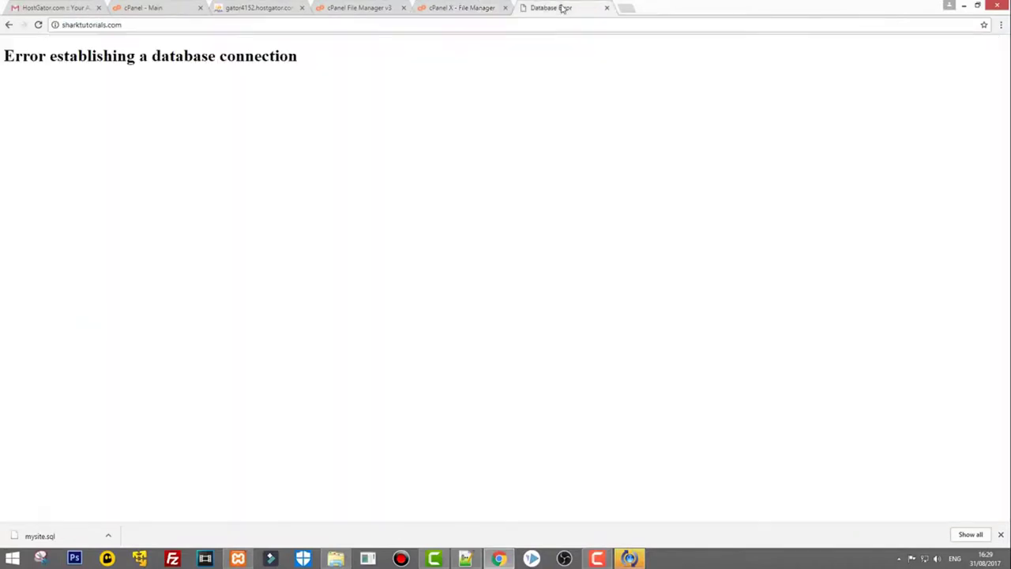
Reload sharktutorials.com so the WordPress site shows its posts instead of the database error
left_click(65, 27)
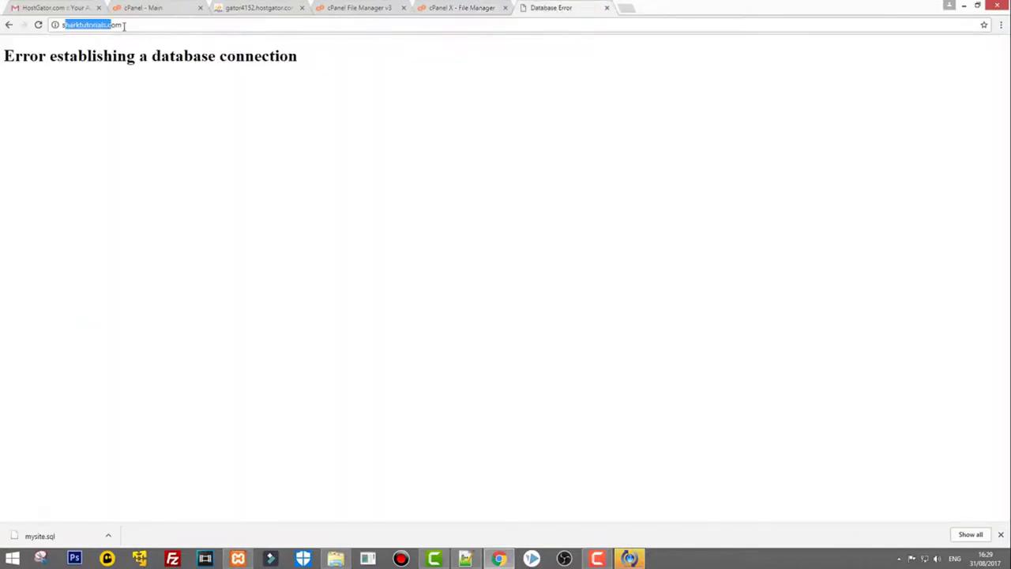
left_click(38, 25)
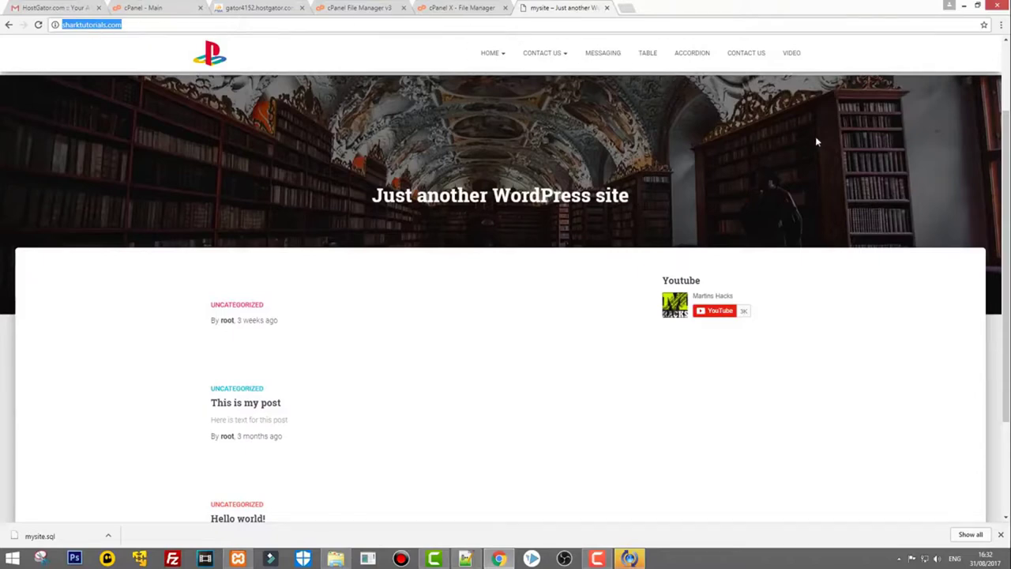
left_click(76, 25)
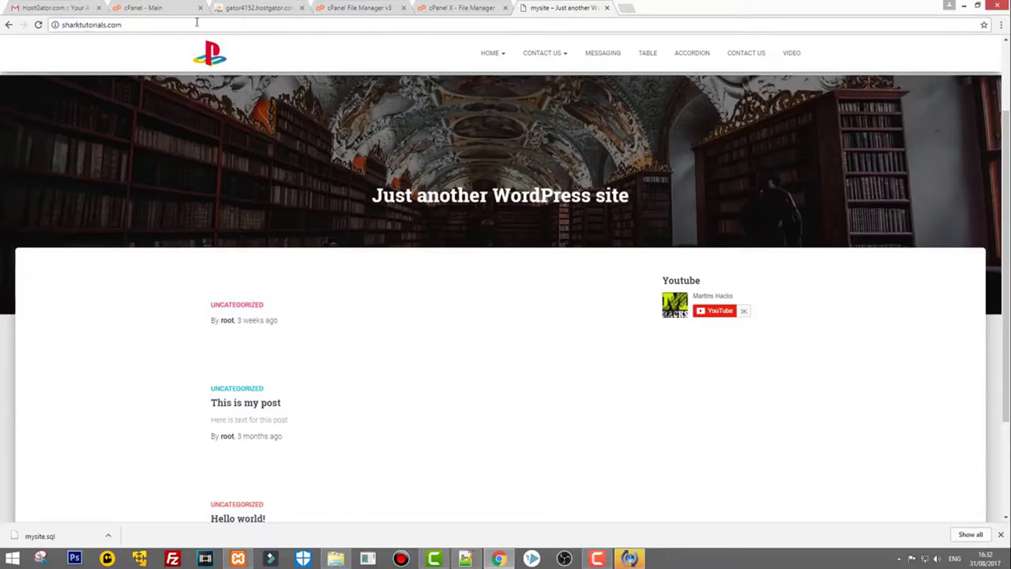
Load localhost/mysite in a new tab, then return to the live site and the bugati_mysite tables
left_click(630, 8)
type("l")
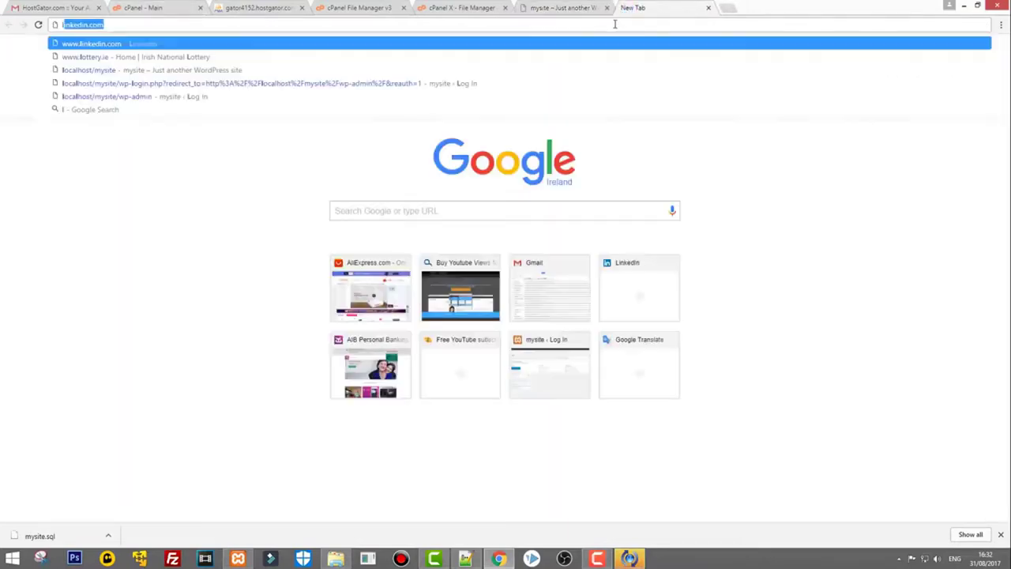
type("ocalhost/")
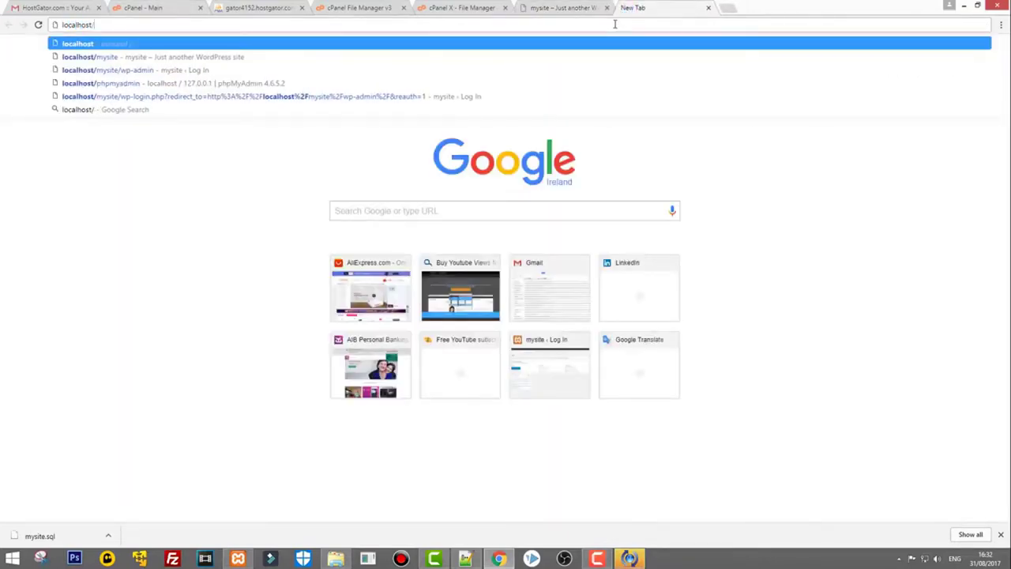
type("p")
key("BackSpace")
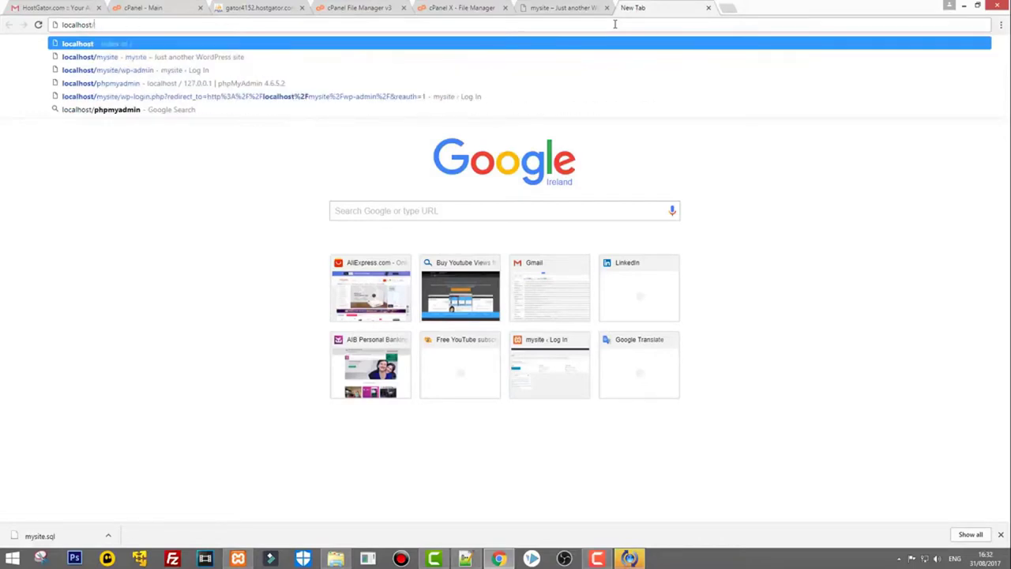
type("mysite")
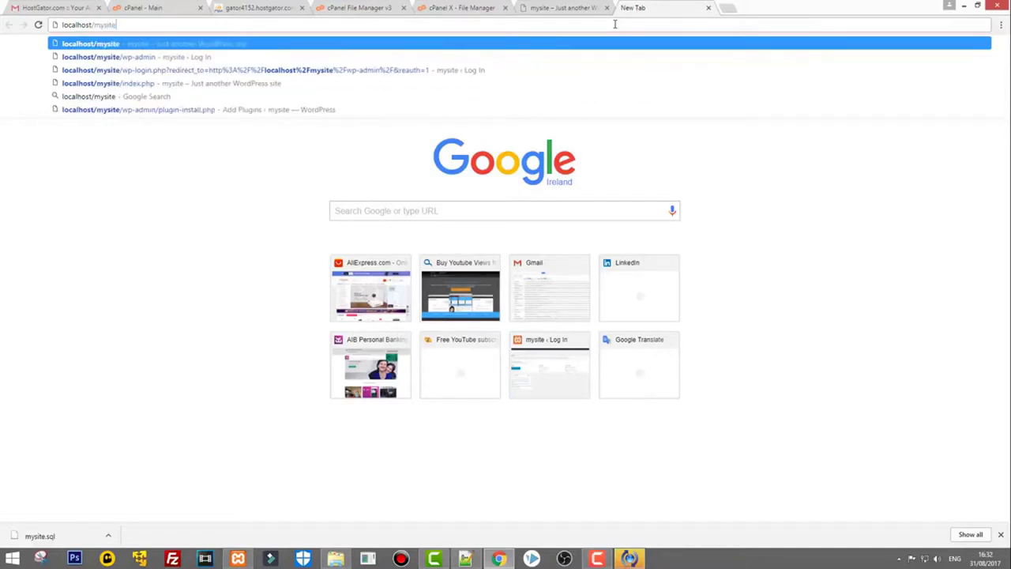
key("Return")
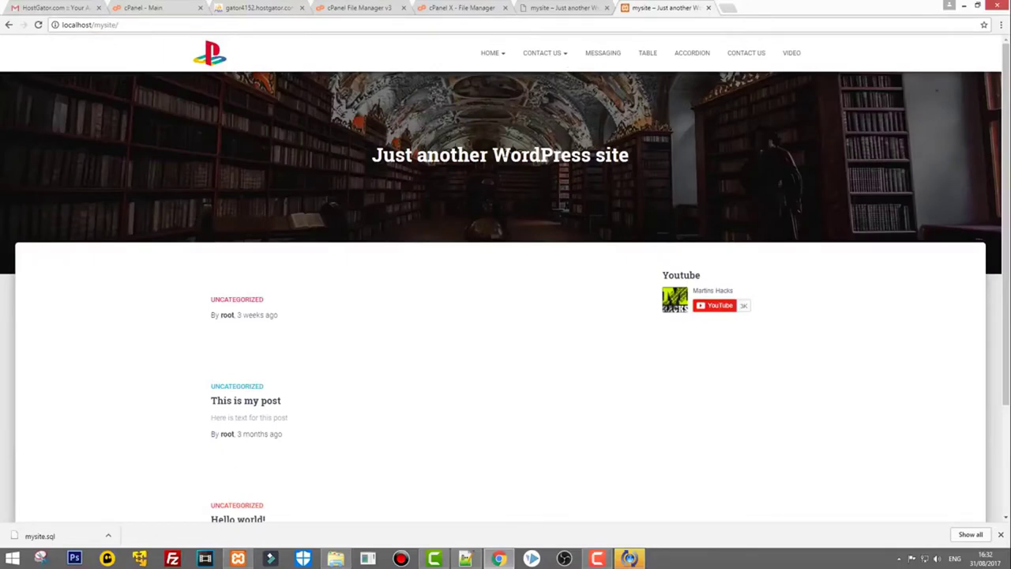
left_click(553, 8)
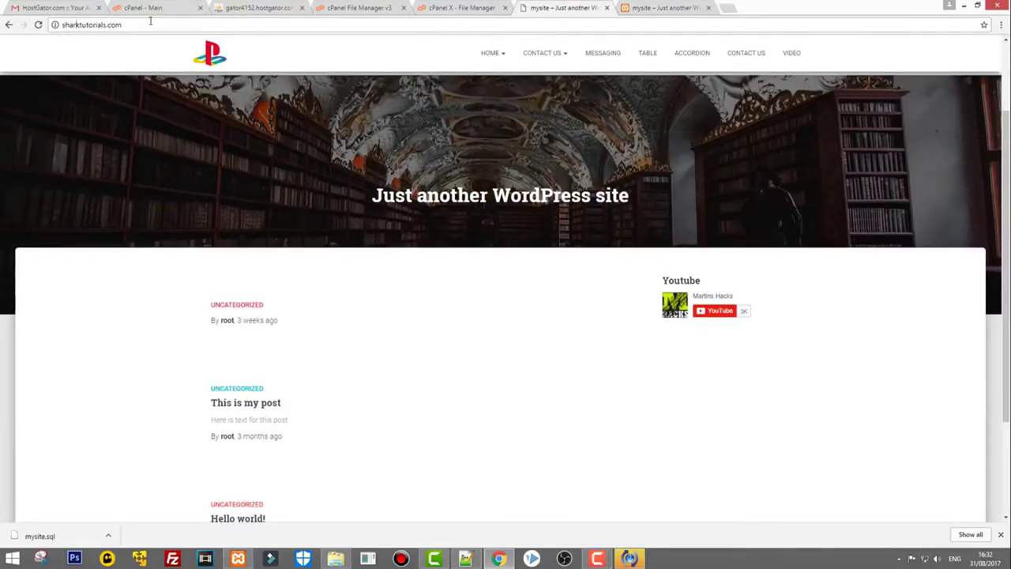
left_click(257, 8)
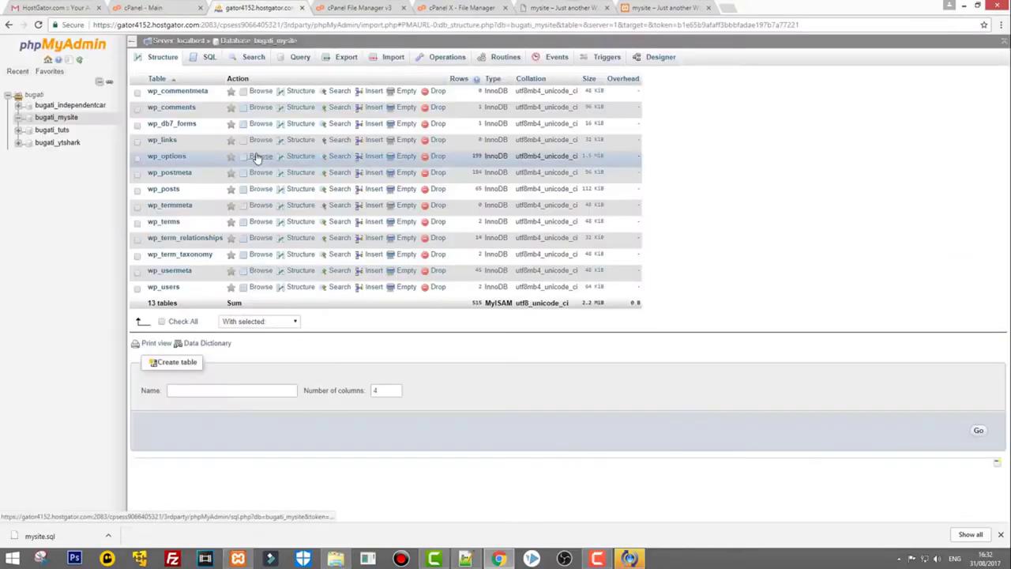